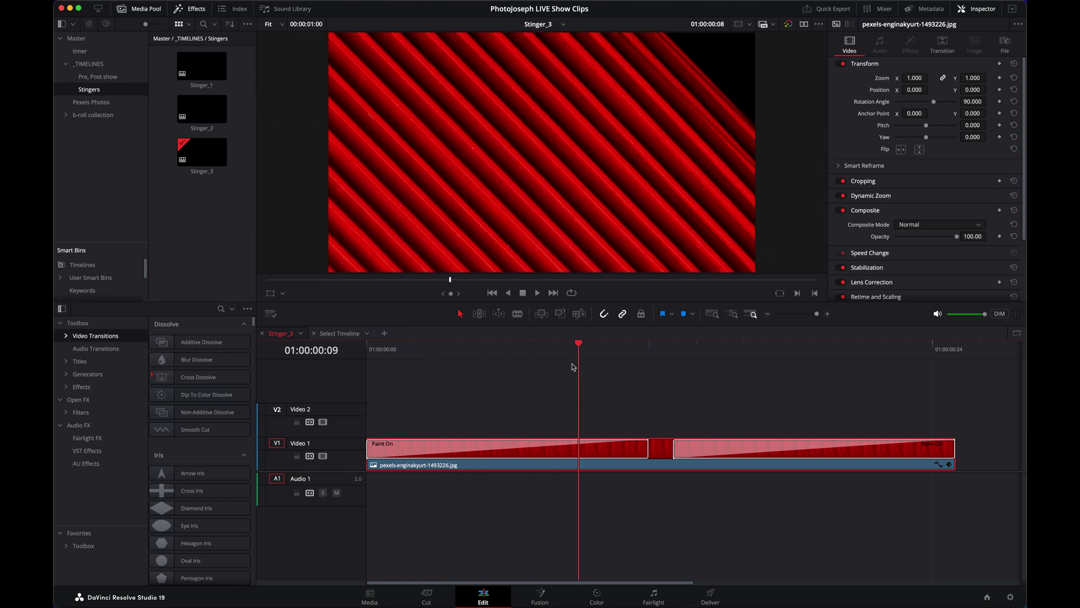
# Scrub the Stinger_3 timeline to preview the red stripes painting on and then off
pyautogui.moveTo(573, 367); pyautogui.dragTo(365, 335)
# Create a timeline named 'stinger' with its own 3840x2160 Ultra HD, 25 fps format
pyautogui.rightClick(215, 213)
pyautogui.moveTo(348, 218)
pyautogui.click(407, 219)
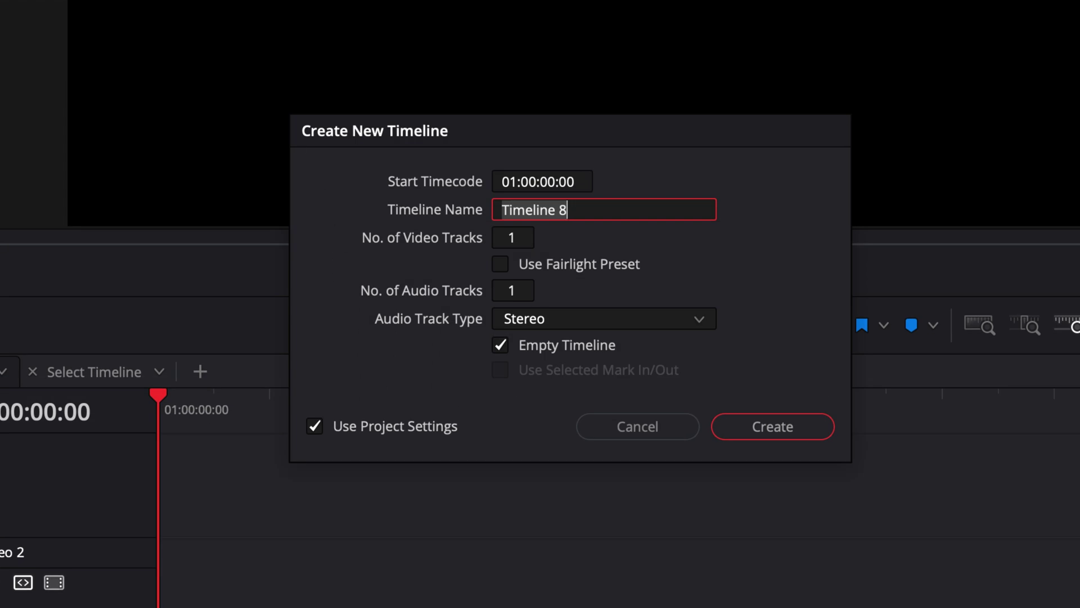
pyautogui.write('stinger')
pyautogui.click(390, 414)
pyautogui.click(315, 427)
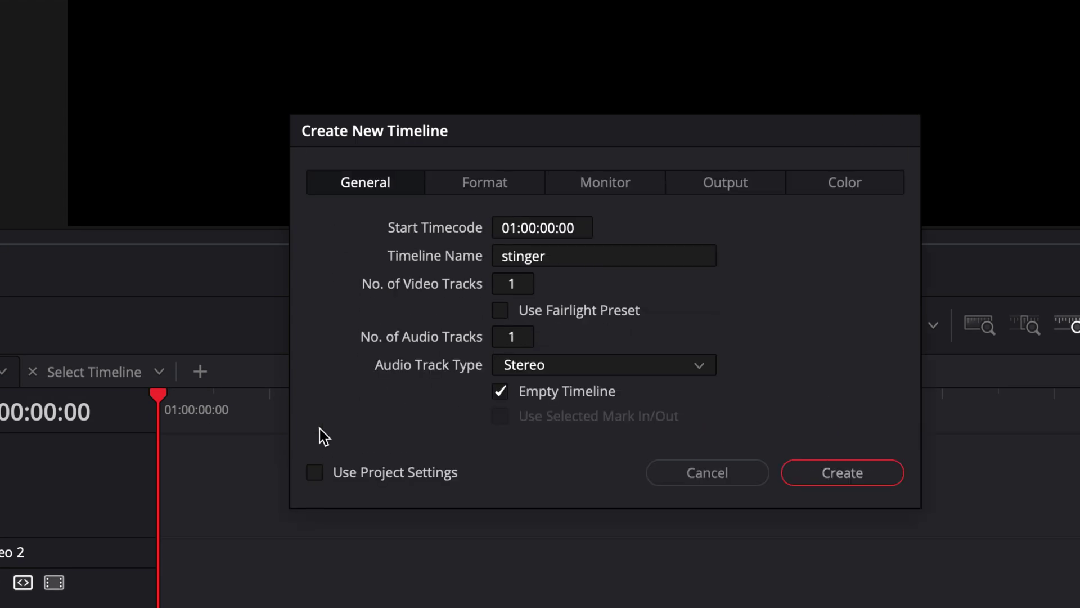
pyautogui.click(506, 189)
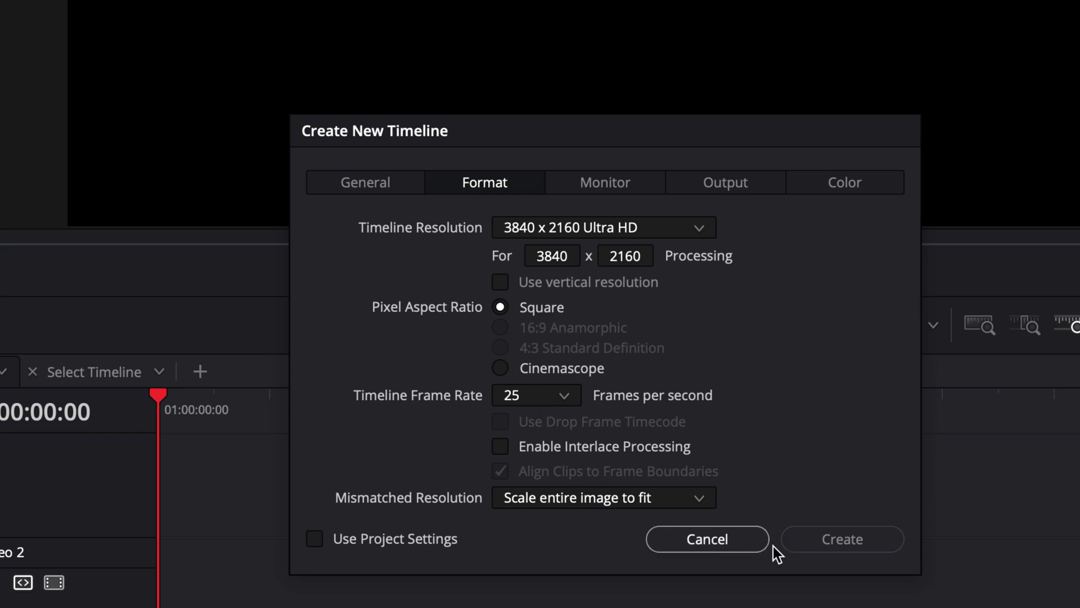
pyautogui.click(826, 542)
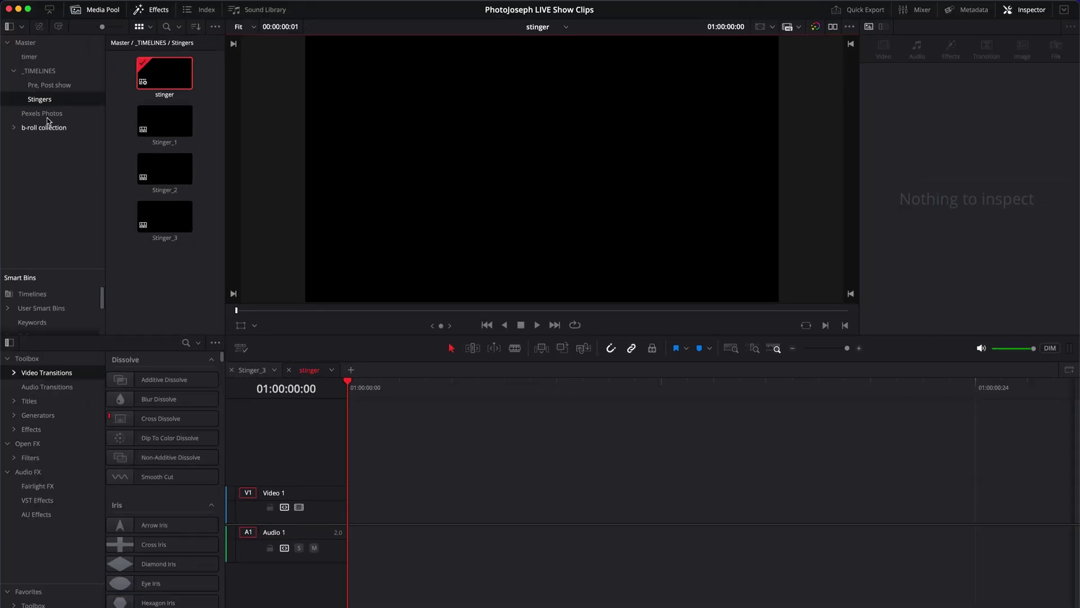
# Place the red-stripe photo from the Pexels Photos bin onto Video 1 of the stinger timeline
pyautogui.click(45, 116)
pyautogui.click(162, 79)
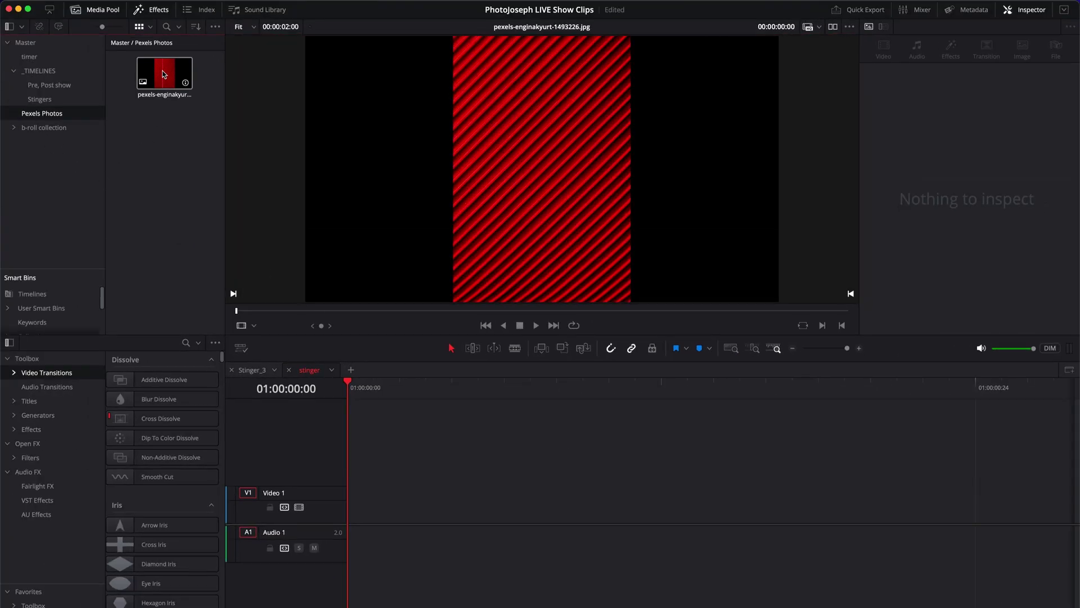
pyautogui.moveTo(163, 74); pyautogui.dragTo(352, 505)
# Rotate the stripe photo -90° and set its scaling to Fill
pyautogui.moveTo(379, 383); pyautogui.dragTo(584, 387)
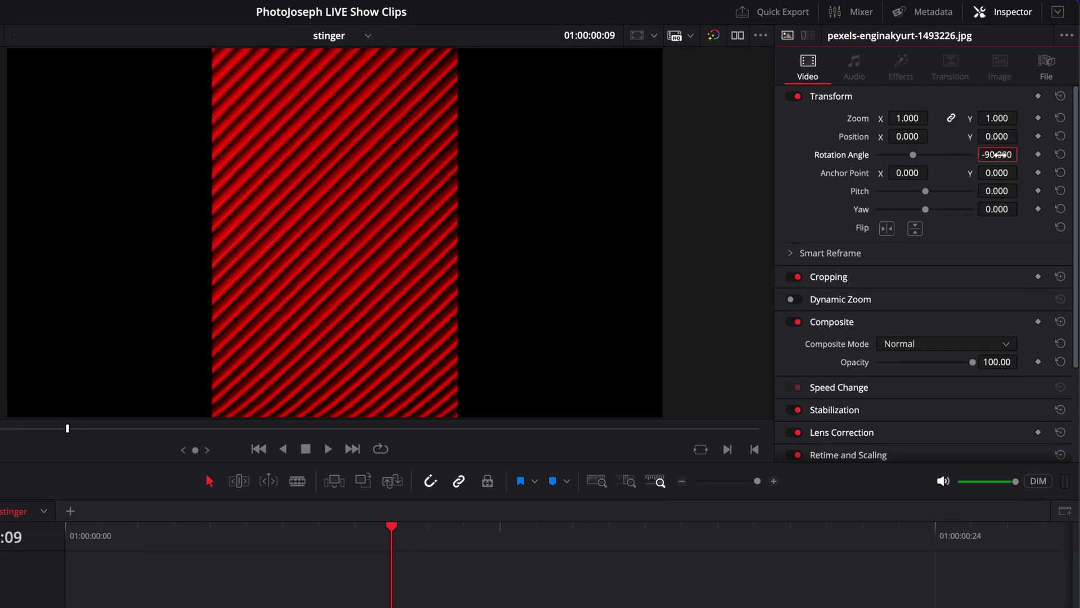
pyautogui.write('-90')
pyautogui.press('Return')
pyautogui.scroll(-4, 956, 281)
pyautogui.click(930, 388)
pyautogui.click(917, 455)
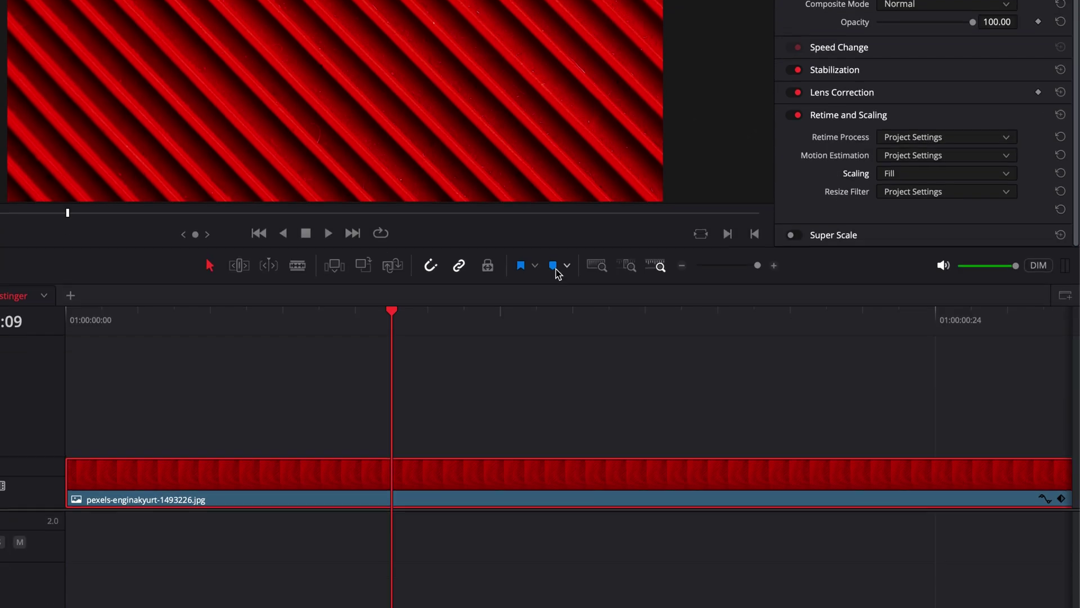
# Change the stripe clip's duration to one second
pyautogui.rightClick(414, 462)
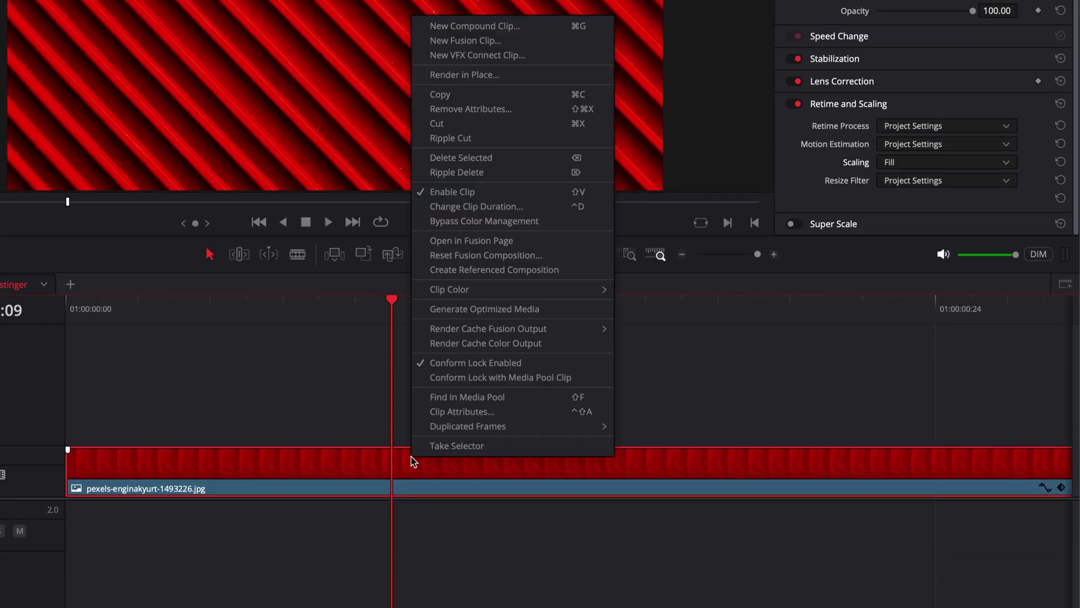
pyautogui.click(509, 207)
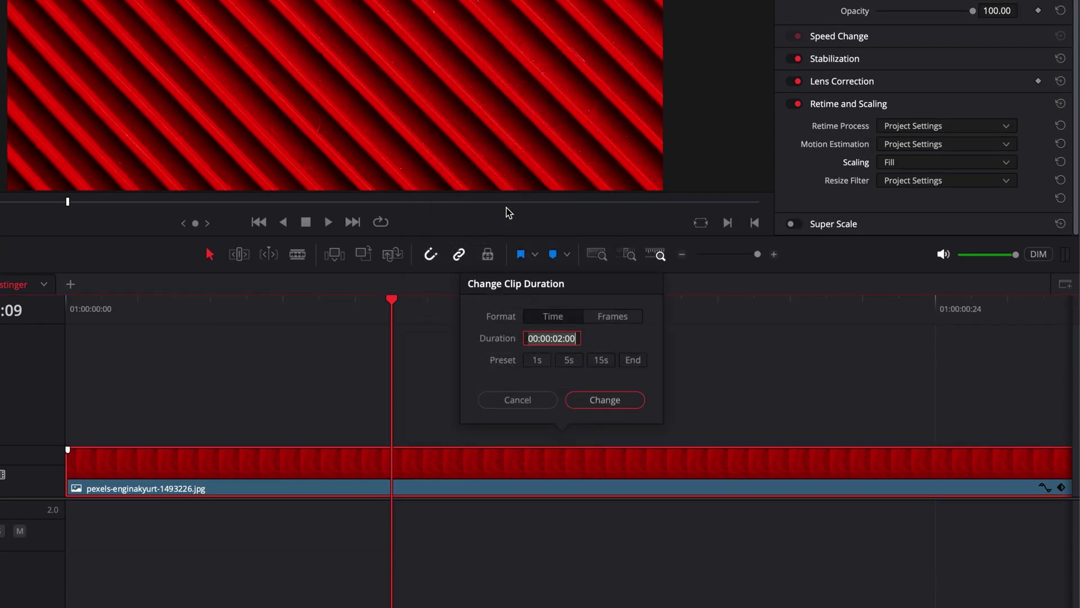
pyautogui.click(537, 363)
pyautogui.click(595, 403)
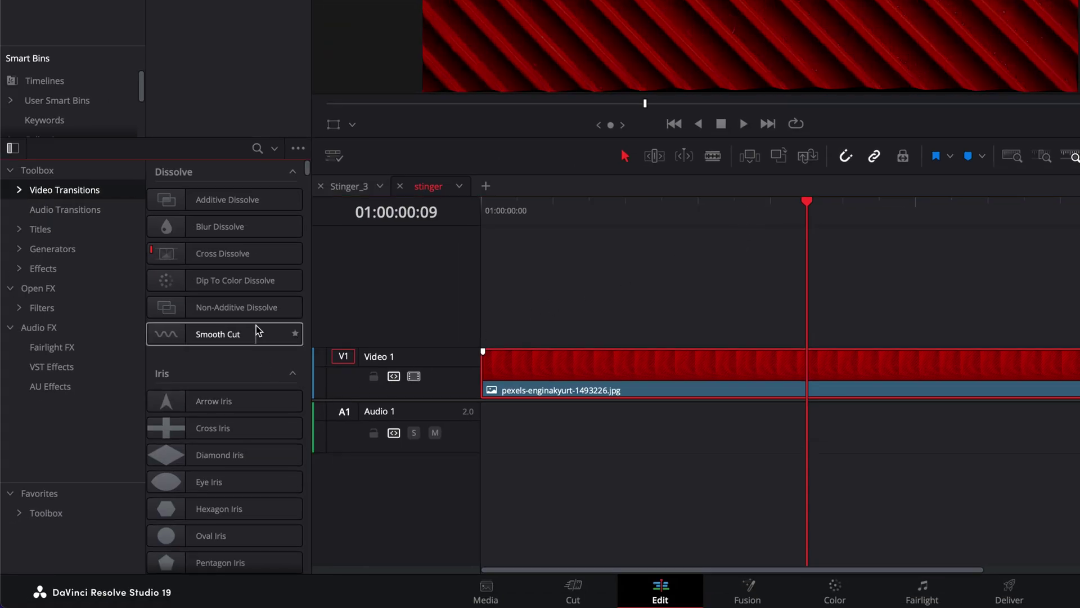
# Drop the Fusion Paint On transition onto the start of the stripe clip and preview the reveal
pyautogui.scroll(-9, 257, 330)
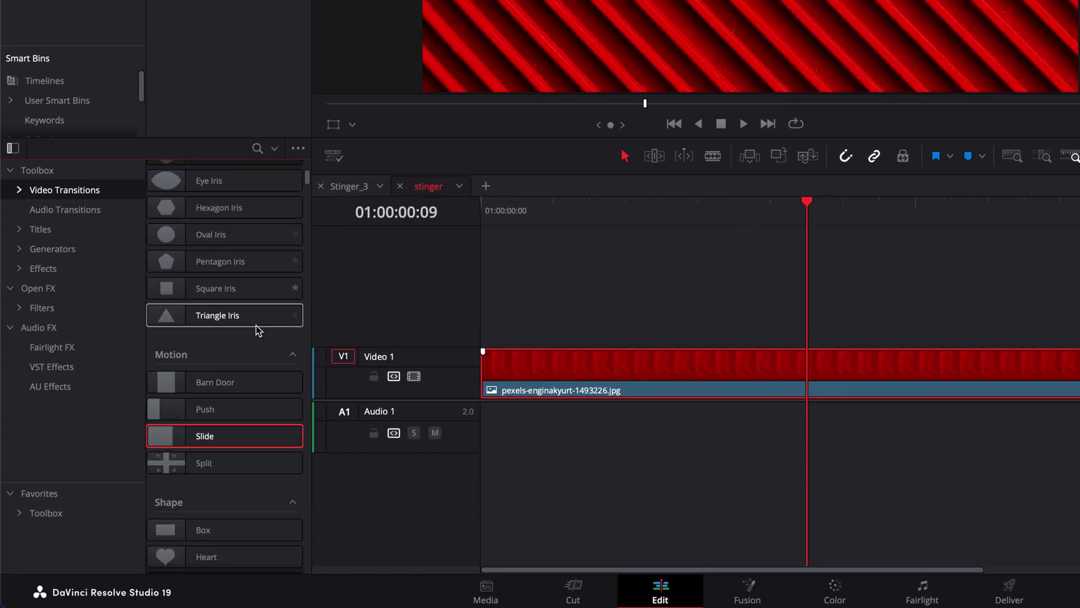
pyautogui.scroll(-10, 257, 329)
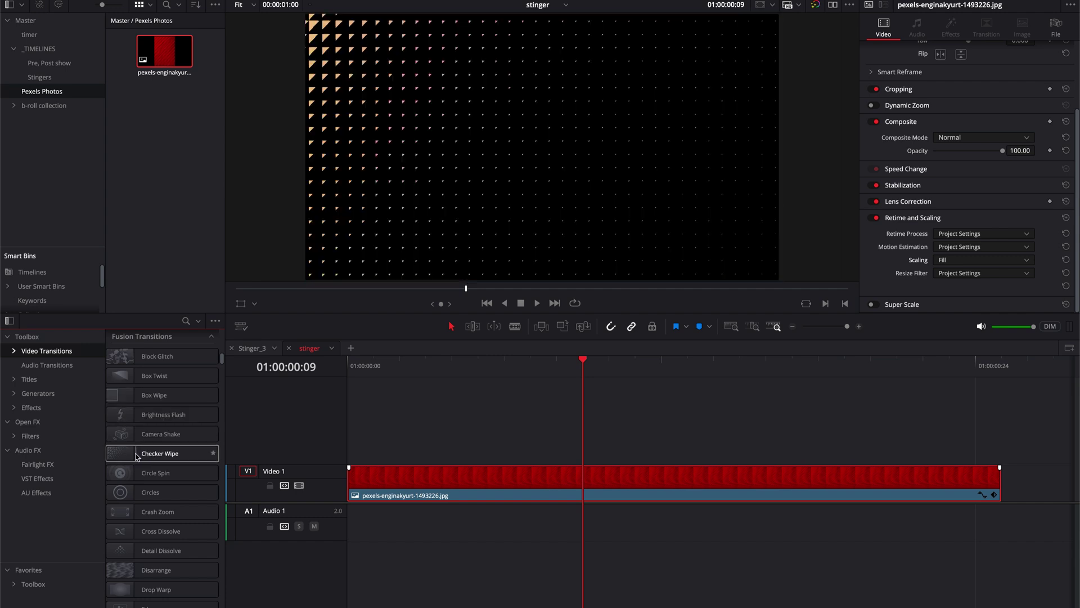
pyautogui.scroll(-1, 157, 520)
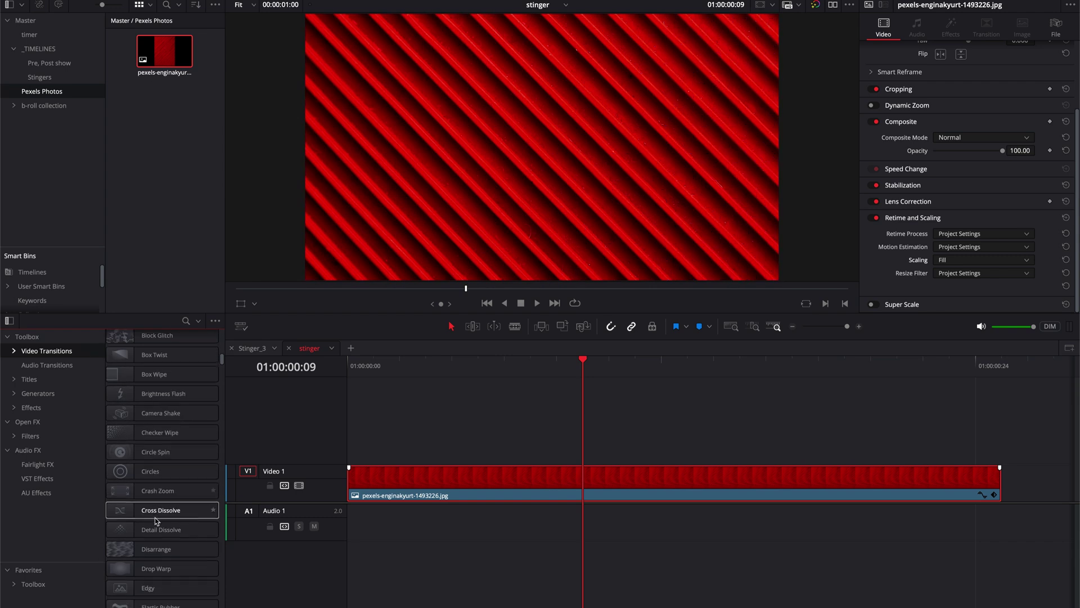
pyautogui.scroll(-10, 157, 520)
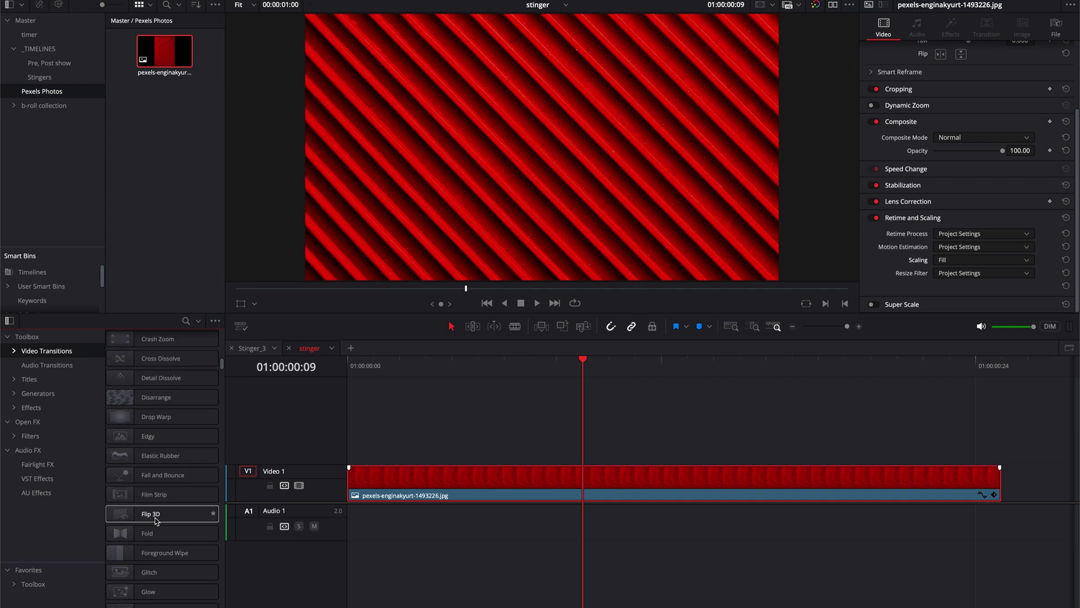
pyautogui.scroll(-3, 156, 521)
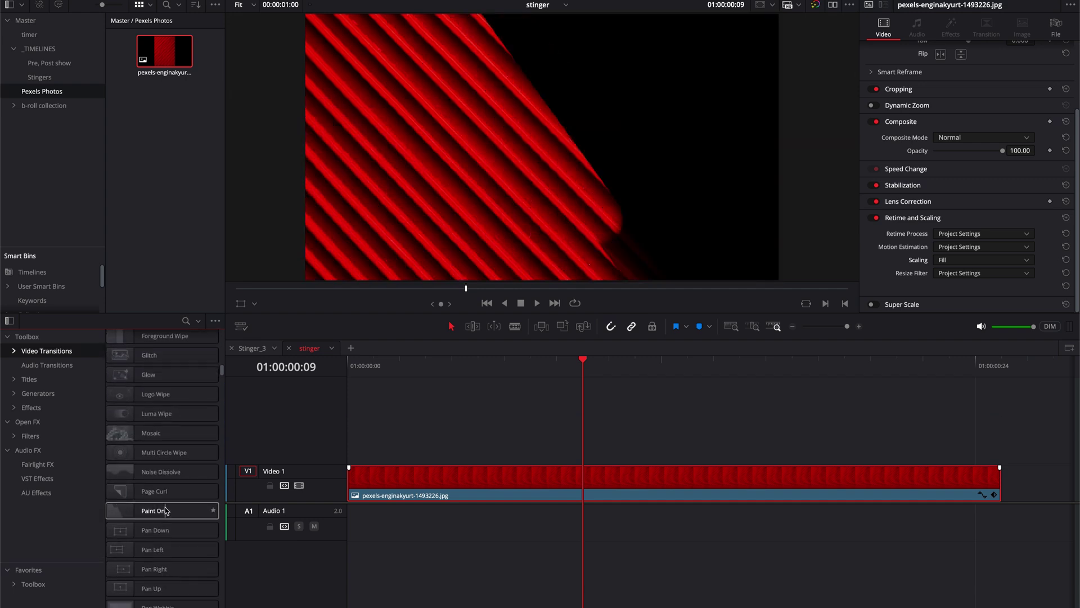
pyautogui.moveTo(213, 512); pyautogui.dragTo(376, 488)
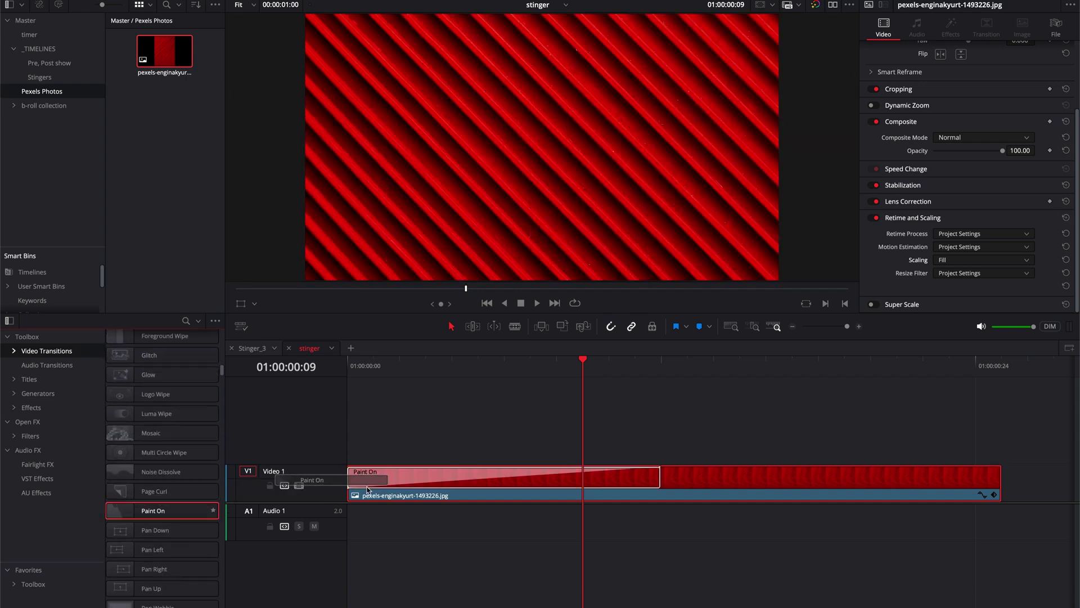
pyautogui.moveTo(367, 489); pyautogui.dragTo(367, 489)
pyautogui.moveTo(356, 370)
pyautogui.mouseDown()
pyautogui.moveTo(586, 367)
pyautogui.moveTo(460, 364)
pyautogui.moveTo(477, 364)
pyautogui.mouseUp()
# Give the opening Paint On a Streaky 1 brush with size 0.409 and angle 45.63
pyautogui.click(461, 478)
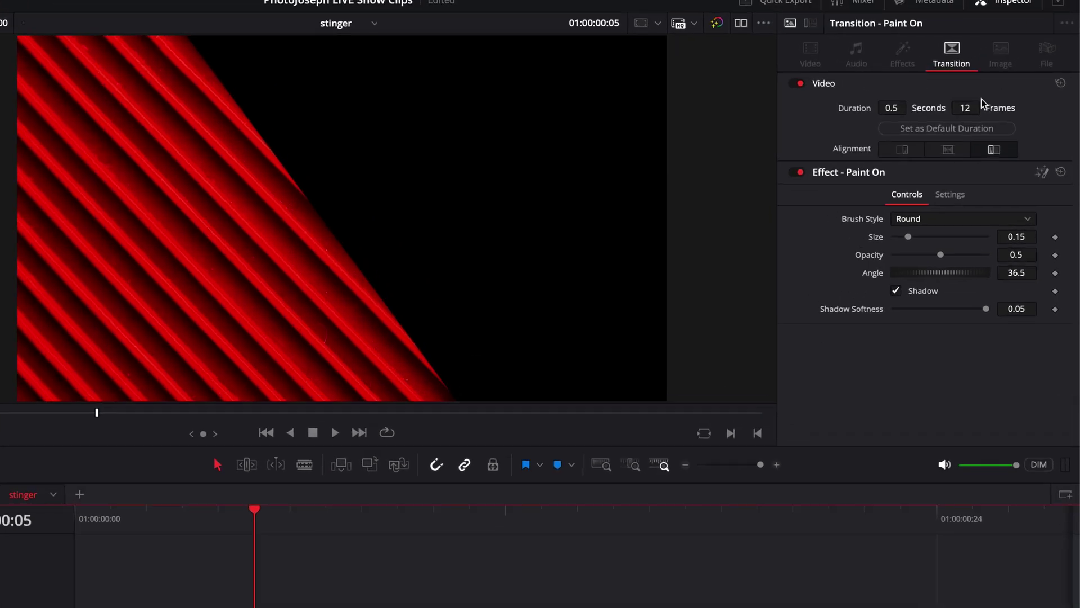
pyautogui.click(927, 219)
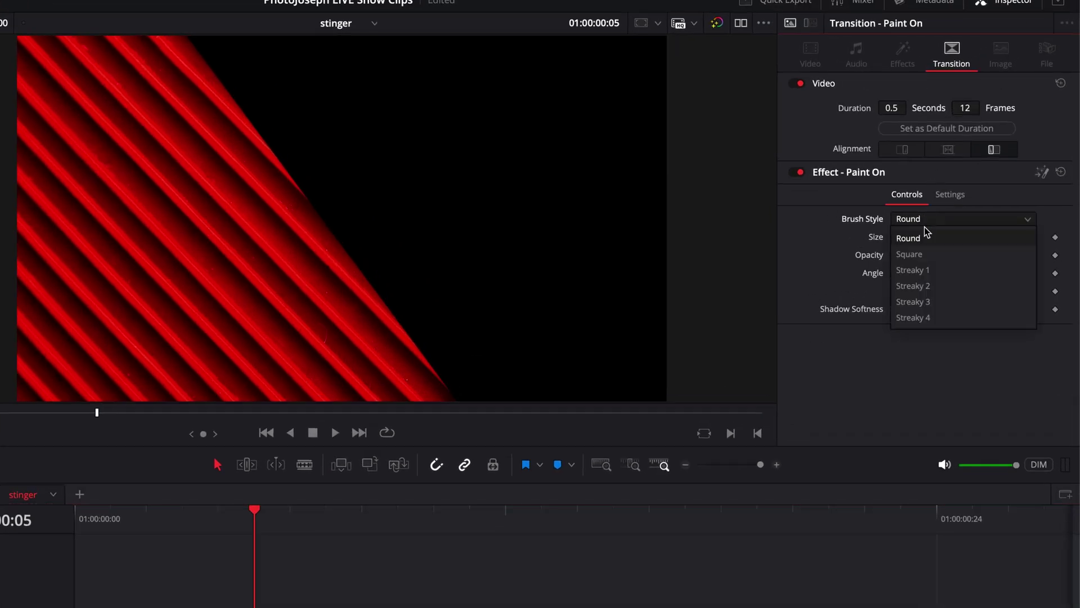
pyautogui.click(927, 271)
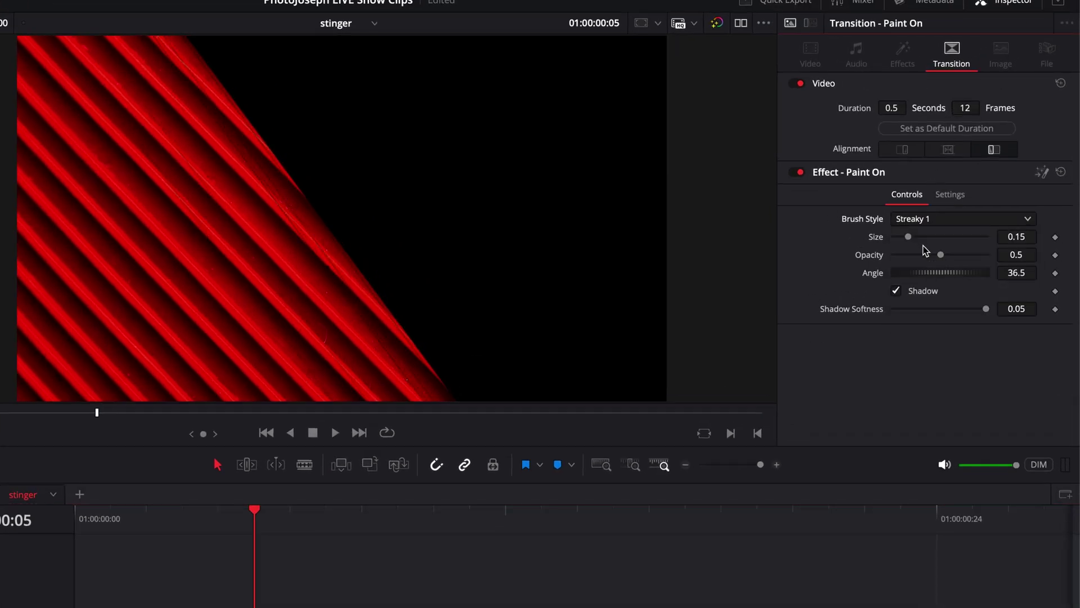
pyautogui.moveTo(907, 236)
pyautogui.mouseDown()
pyautogui.moveTo(949, 238)
pyautogui.moveTo(932, 236)
pyautogui.mouseUp()
pyautogui.moveTo(260, 513); pyautogui.dragTo(289, 513)
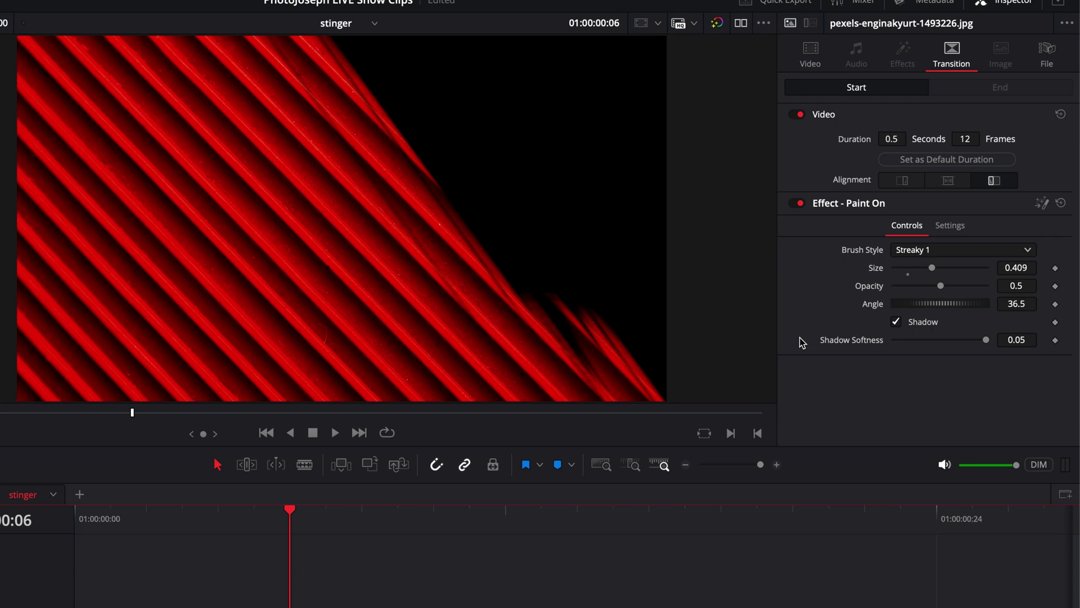
pyautogui.moveTo(943, 307); pyautogui.dragTo(954, 301)
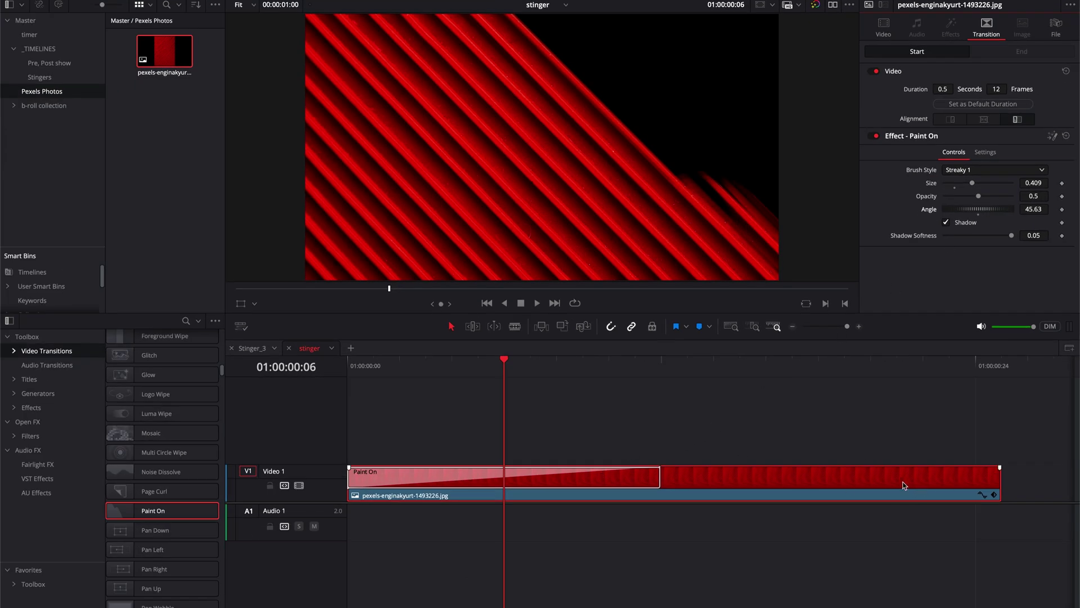
# Add a second Paint On transition at the end of the stripe clip and step through the wipe
pyautogui.click(474, 480)
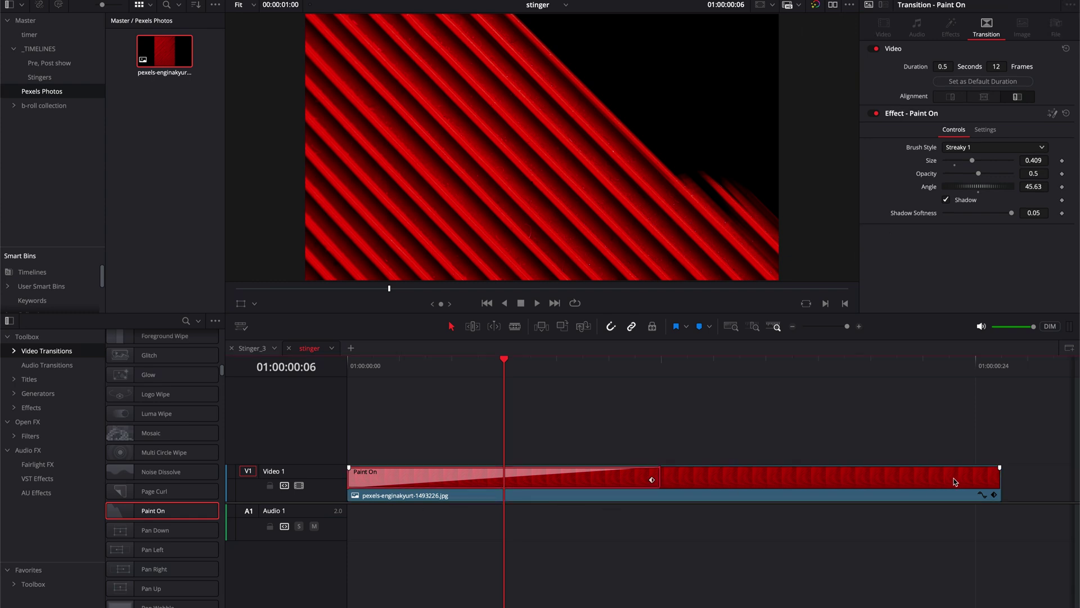
pyautogui.moveTo(955, 482); pyautogui.dragTo(985, 484)
pyautogui.click(983, 482)
pyautogui.press('Right')
pyautogui.press('Right')
pyautogui.press('Right')
pyautogui.press('Right')
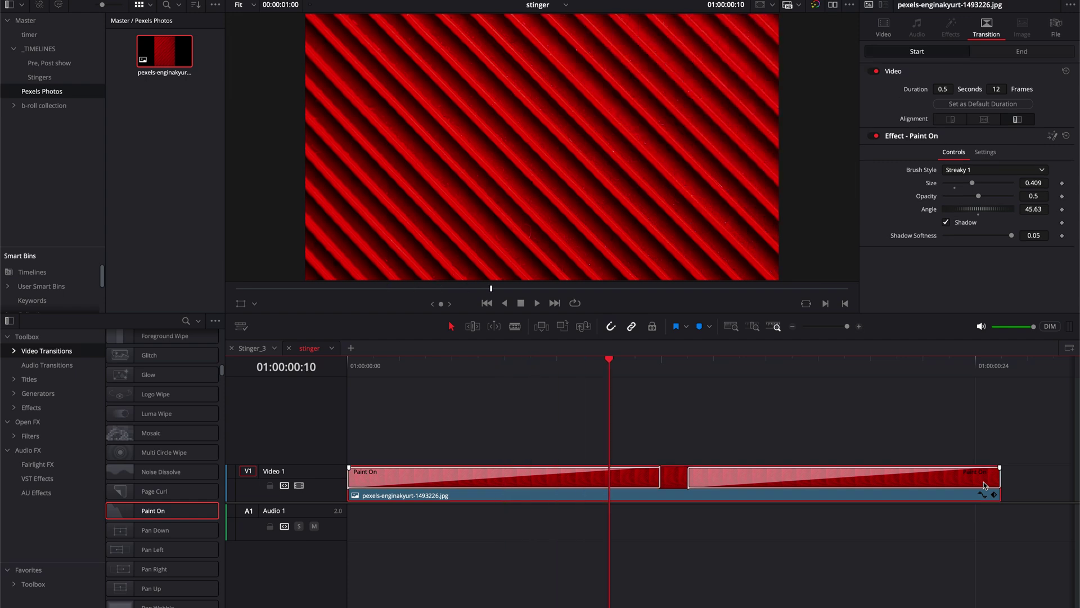
pyautogui.press('Right')
pyautogui.press('Right')
pyautogui.press('Right')
pyautogui.press('Right')
pyautogui.press('Right')
pyautogui.press('Right')
pyautogui.press('Right')
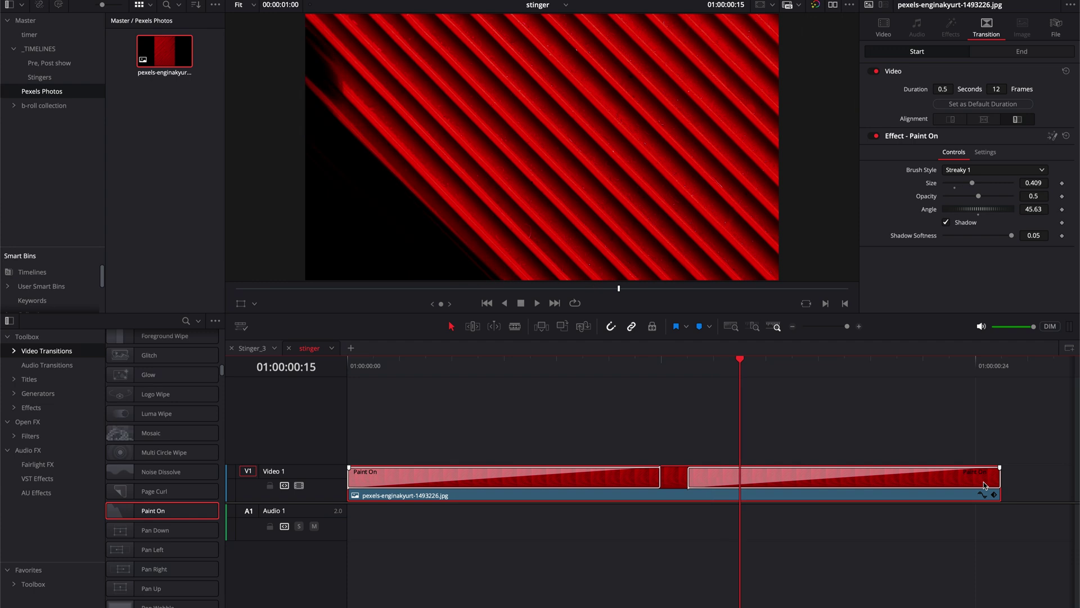
pyautogui.press('Left')
pyautogui.press('Left')
pyautogui.press('Left')
pyautogui.press('Left')
pyautogui.press('Left')
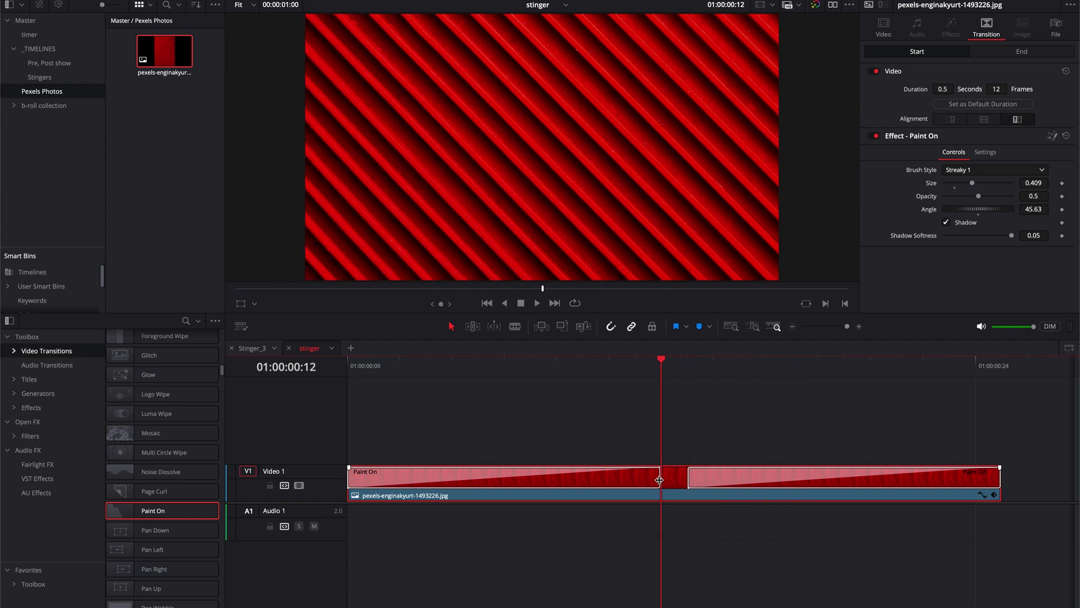
# Extend the opening Paint On to 13 frames so it meets the closing transition
pyautogui.moveTo(659, 479); pyautogui.dragTo(608, 480)
pyautogui.click(618, 372)
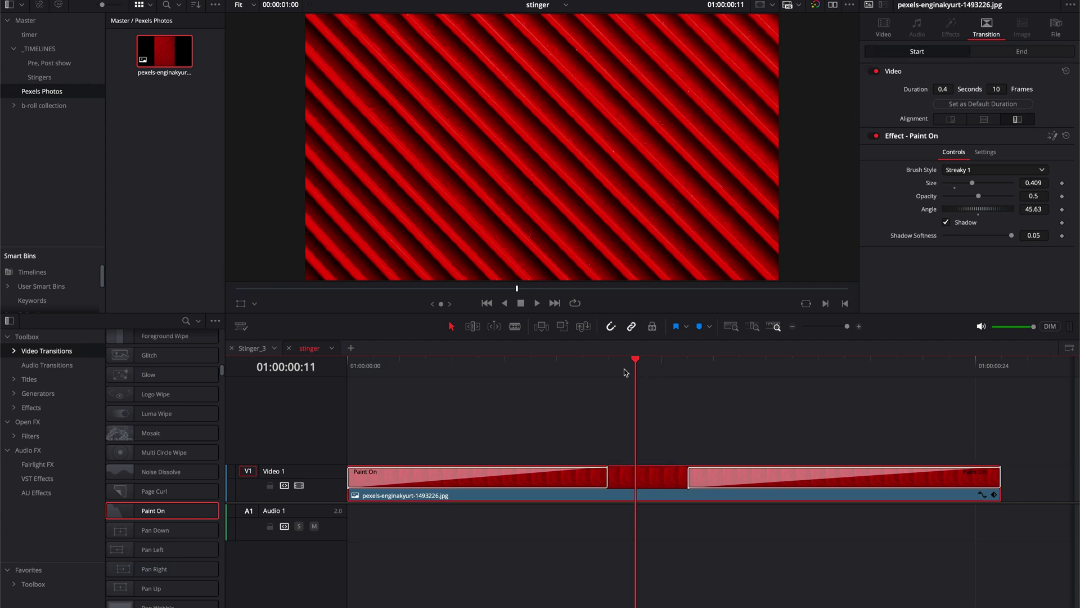
pyautogui.click(656, 371)
pyautogui.press('Left')
pyautogui.moveTo(607, 478); pyautogui.dragTo(687, 479)
pyautogui.moveTo(619, 369)
pyautogui.mouseDown()
pyautogui.moveTo(601, 368)
pyautogui.moveTo(717, 370)
pyautogui.moveTo(534, 370)
pyautogui.moveTo(691, 370)
pyautogui.moveTo(639, 369)
pyautogui.mouseUp()
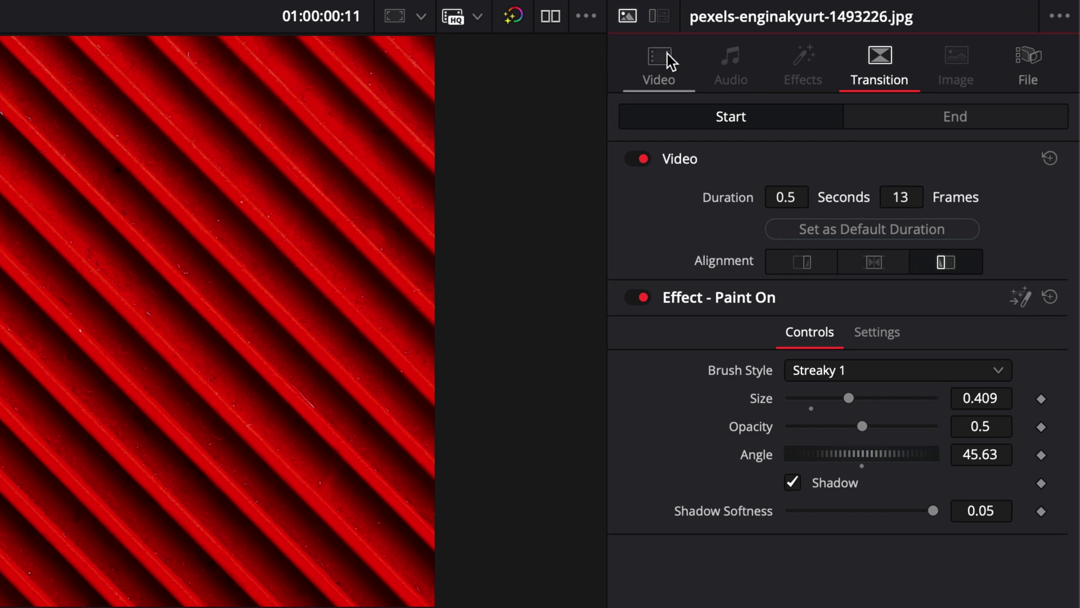
# Turn on Dynamic Zoom for the stripe clip with Linear ease and swap its start and end
pyautogui.click(670, 59)
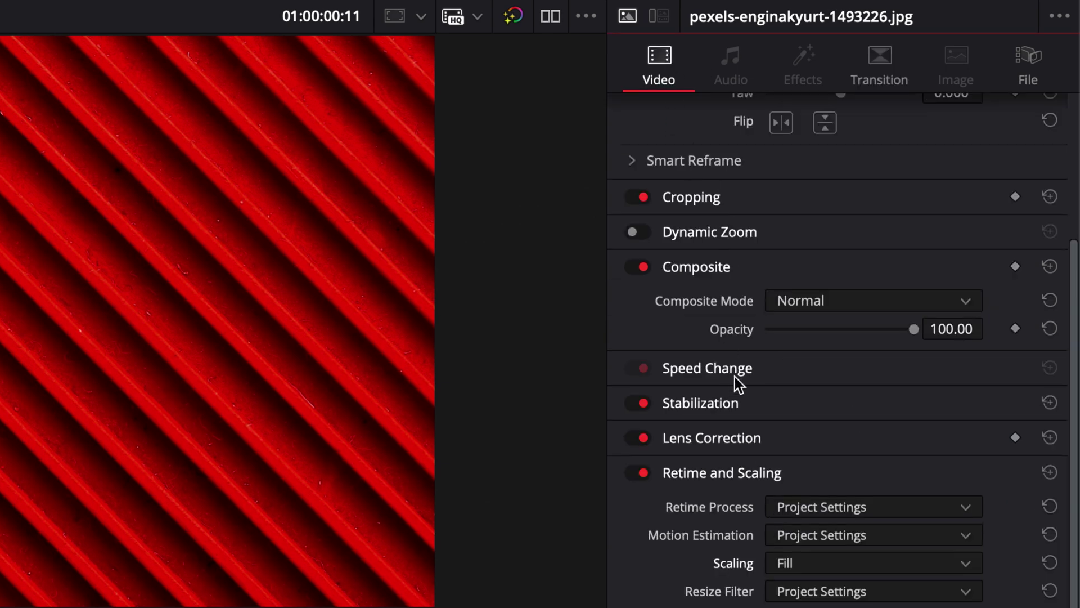
pyautogui.scroll(4, 744, 417)
pyautogui.click(747, 425)
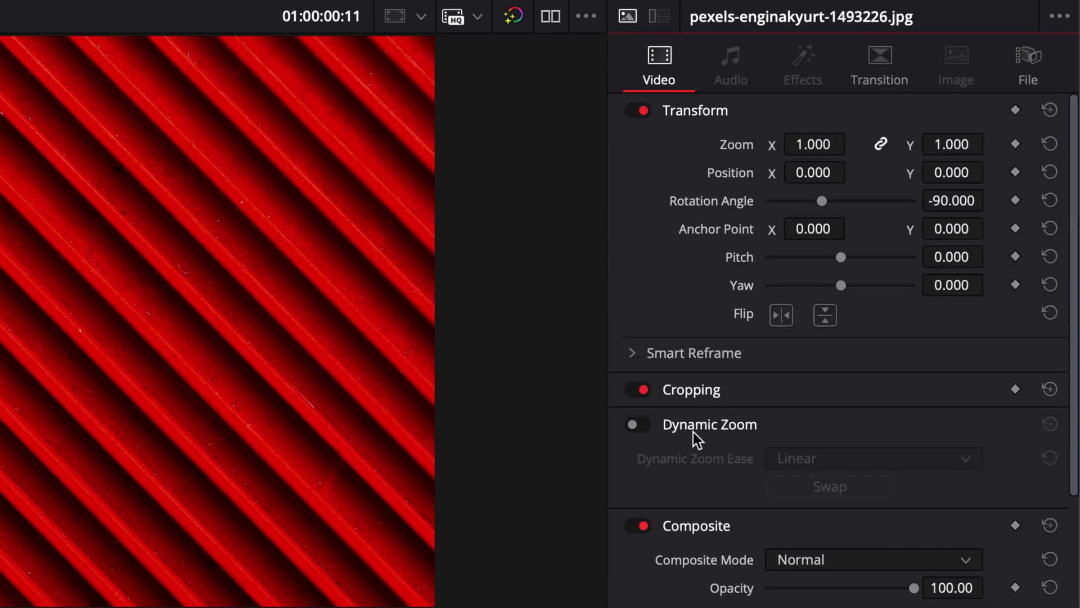
pyautogui.click(633, 425)
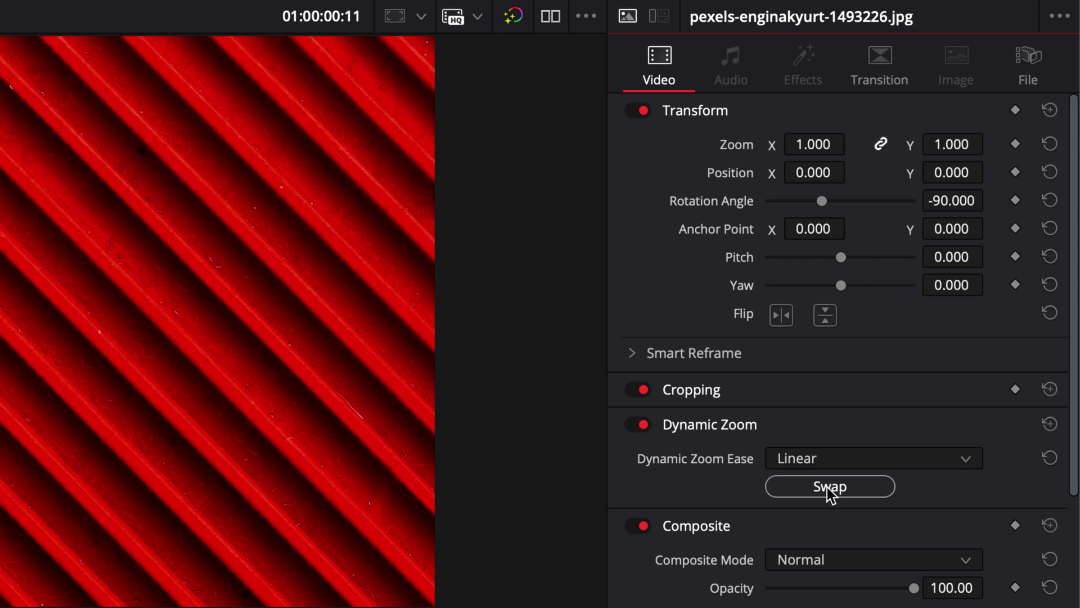
pyautogui.click(827, 487)
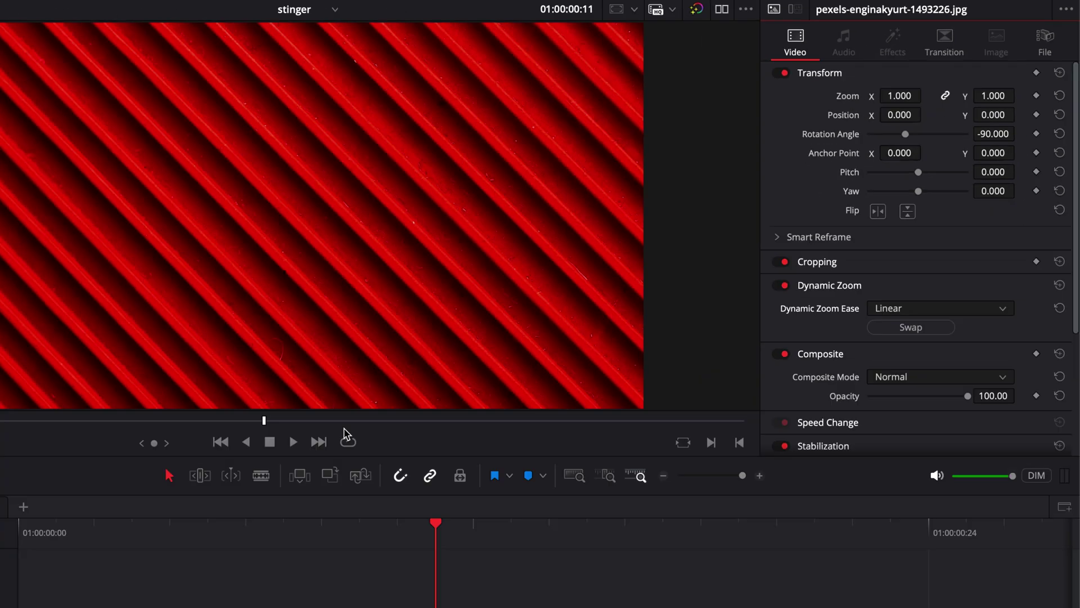
# Play the stinger from the start and park the playhead at frame 4 mid-wipe
pyautogui.moveTo(80, 526); pyautogui.dragTo(7, 526)
pyautogui.press('space')
pyautogui.click(351, 366)
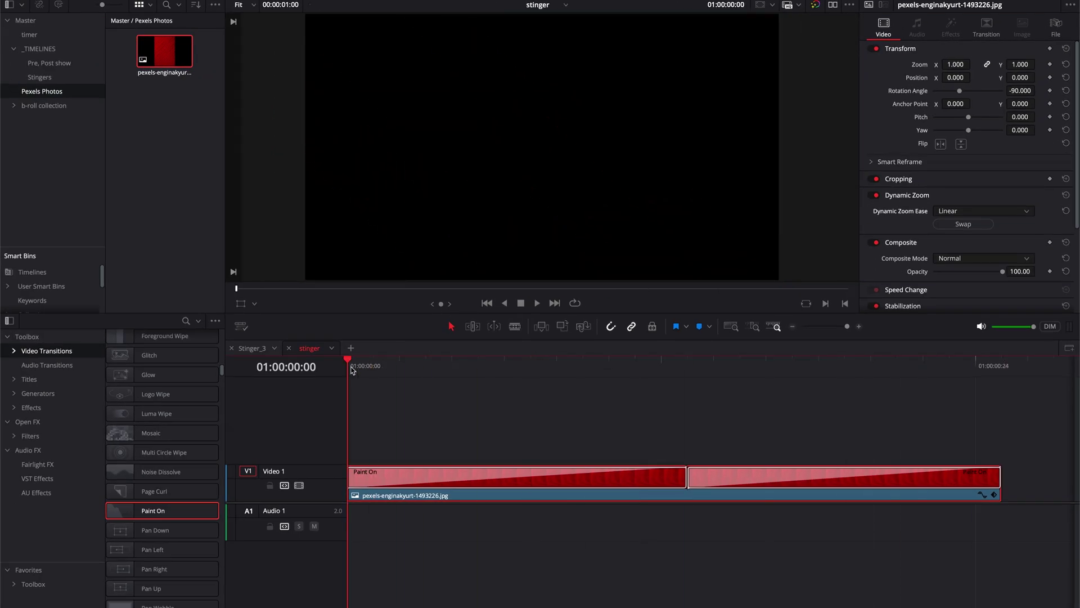
pyautogui.press('space')
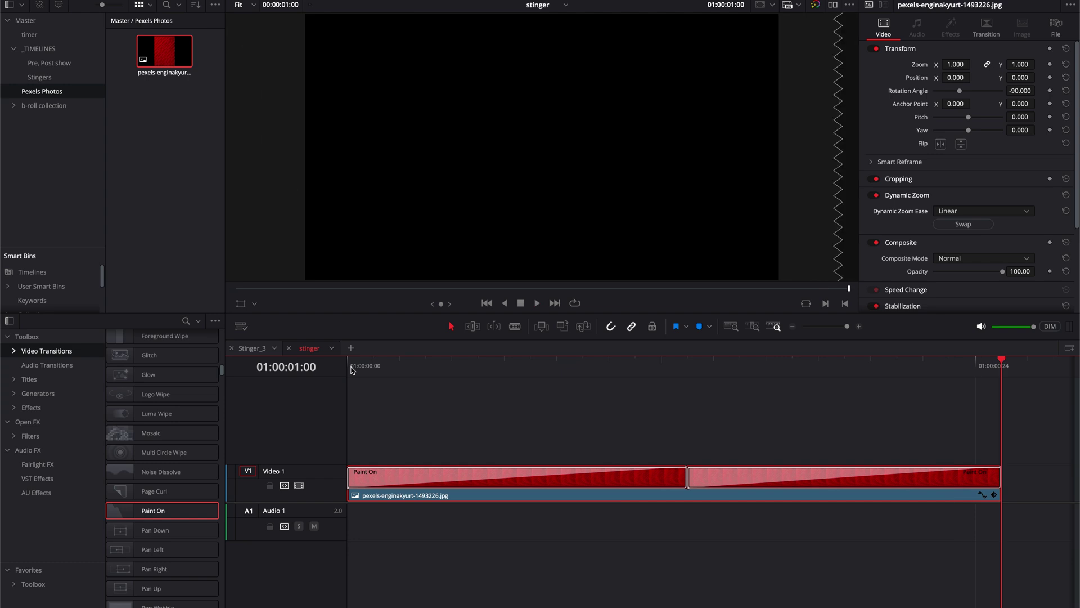
pyautogui.click(358, 367)
pyautogui.moveTo(359, 369); pyautogui.dragTo(450, 373)
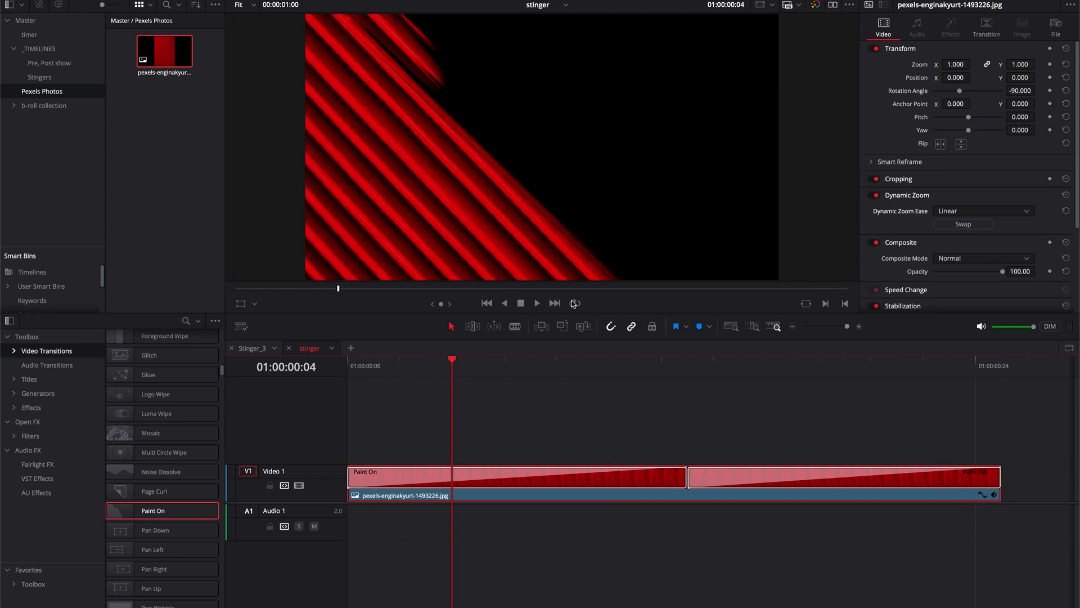
# Open the opening Paint On transition's composite on the Fusion page
pyautogui.click(424, 471)
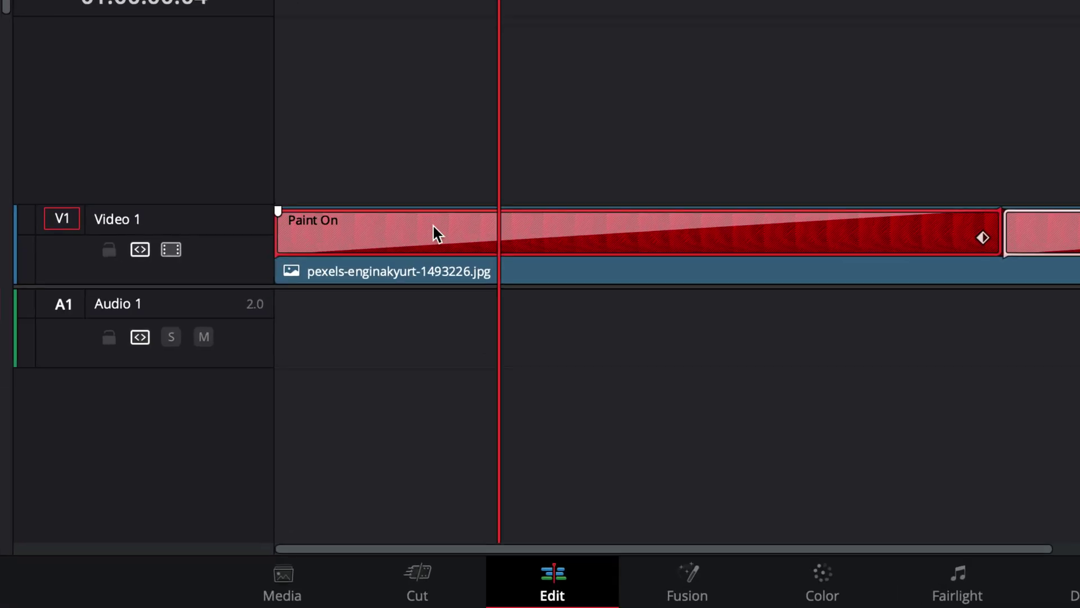
pyautogui.rightClick(435, 232)
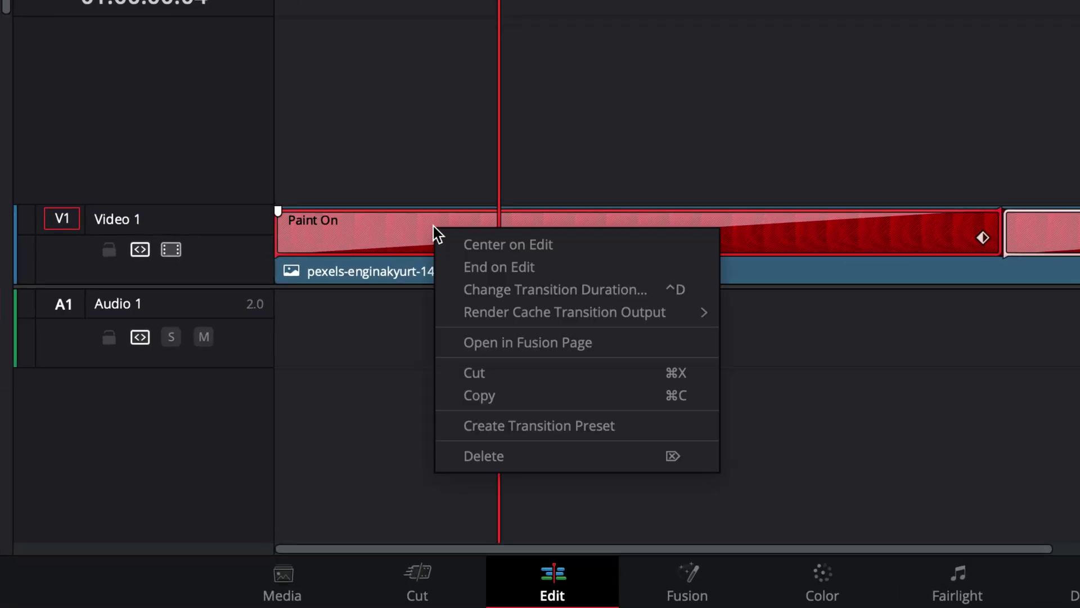
pyautogui.click(614, 341)
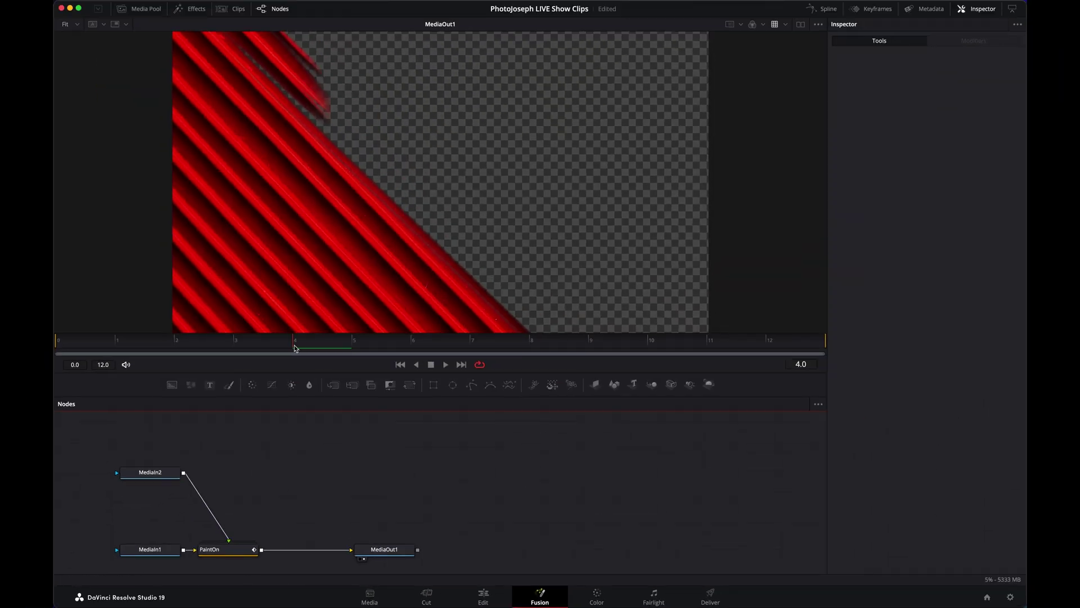
pyautogui.moveTo(295, 345)
pyautogui.mouseDown()
pyautogui.moveTo(217, 345)
pyautogui.moveTo(492, 349)
pyautogui.moveTo(365, 349)
pyautogui.mouseUp()
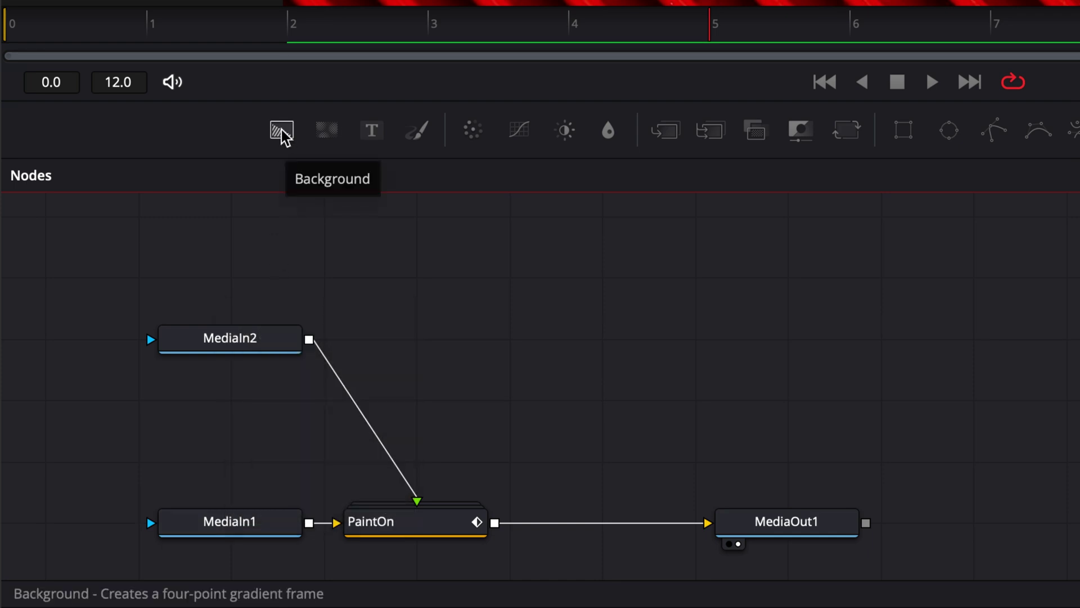
# Replace MediaIn1 with a Background node and set its Alpha to 0
pyautogui.moveTo(283, 131); pyautogui.dragTo(248, 525)
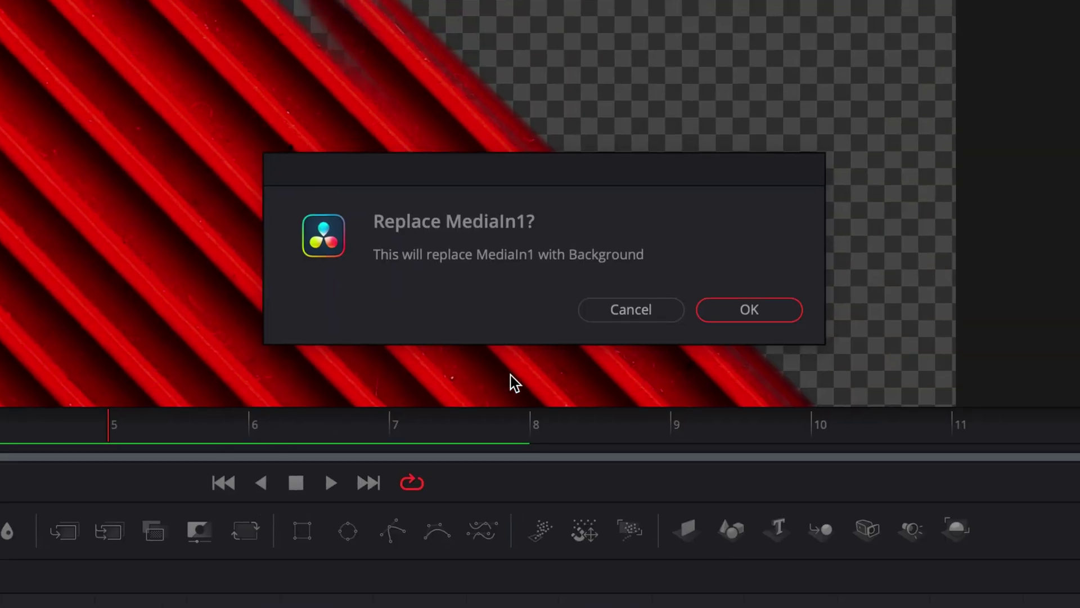
pyautogui.click(739, 309)
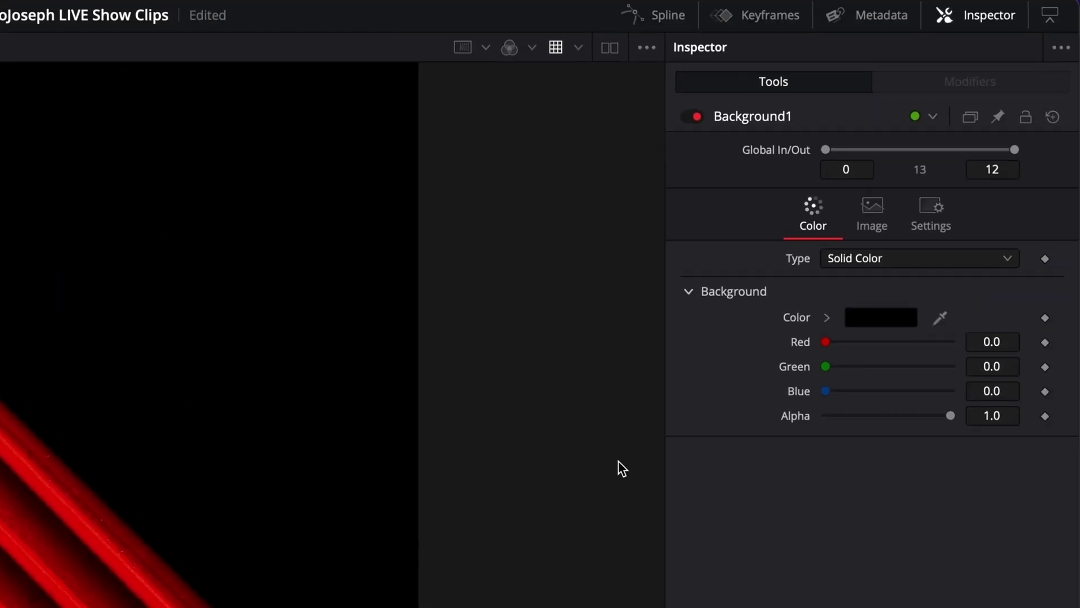
pyautogui.moveTo(948, 417); pyautogui.dragTo(786, 423)
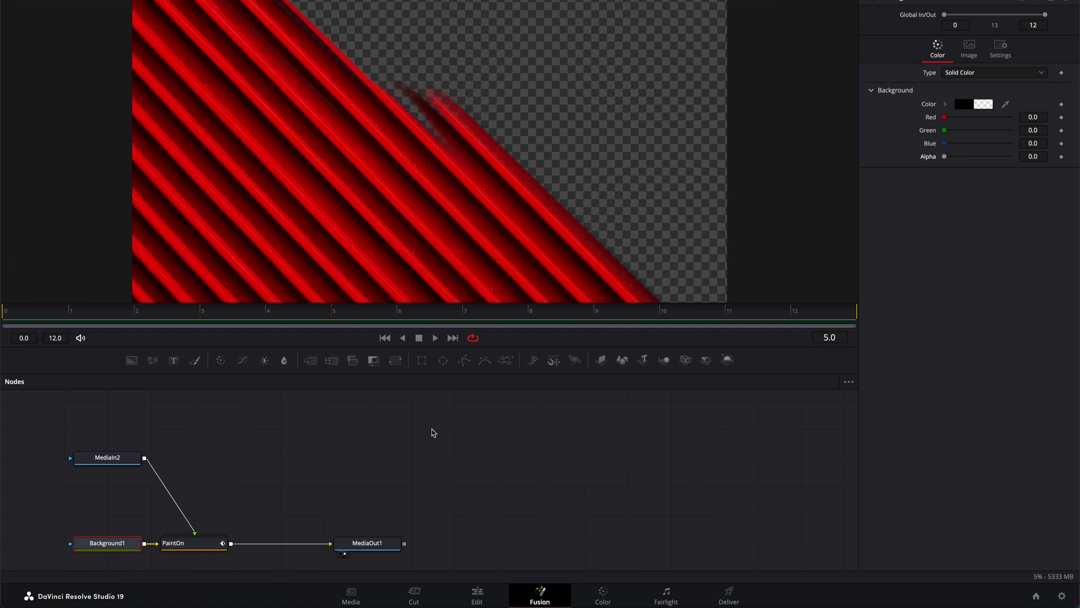
# Open the closing Paint On transition's composite on the Fusion page
pyautogui.click(477, 595)
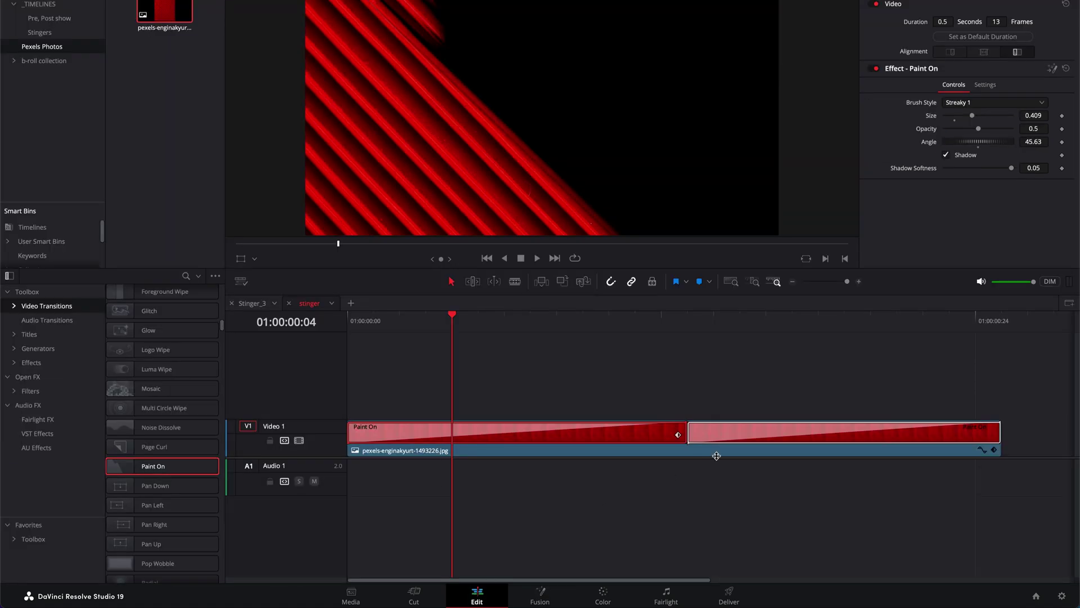
pyautogui.click(767, 433)
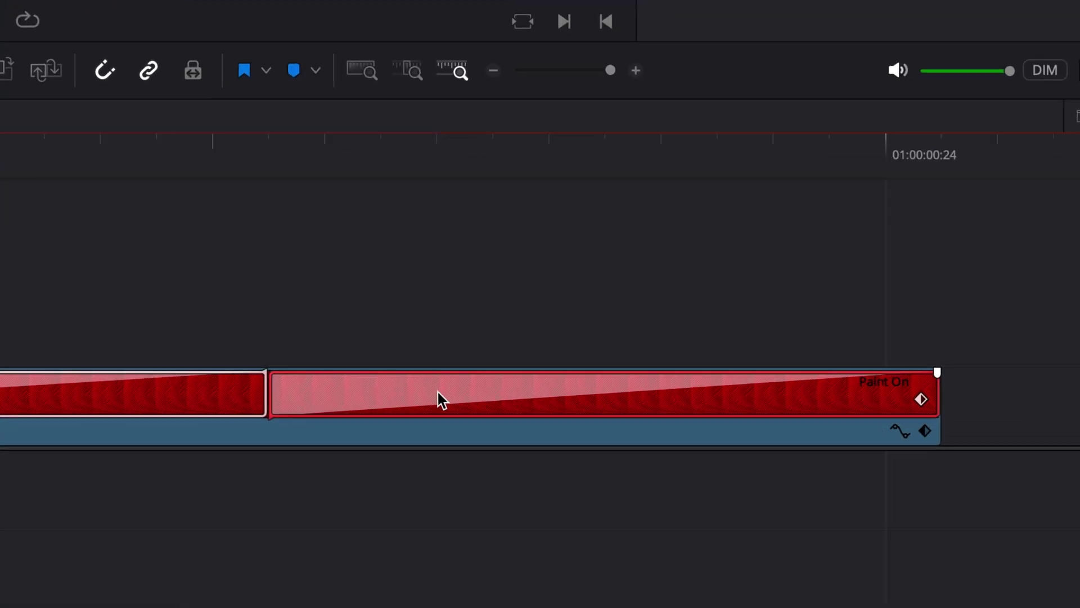
pyautogui.rightClick(360, 415)
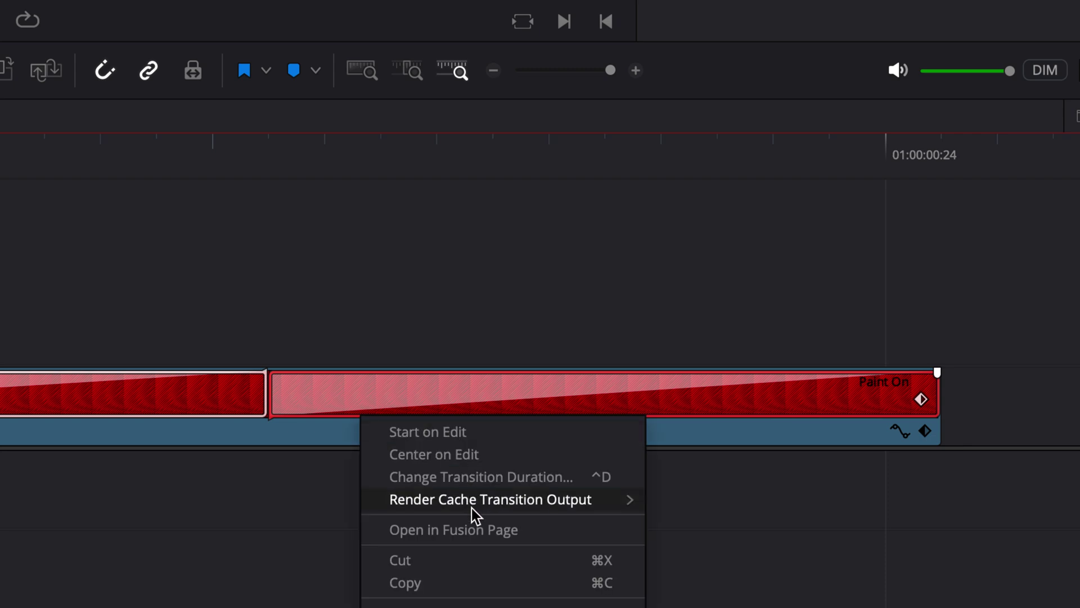
pyautogui.click(475, 524)
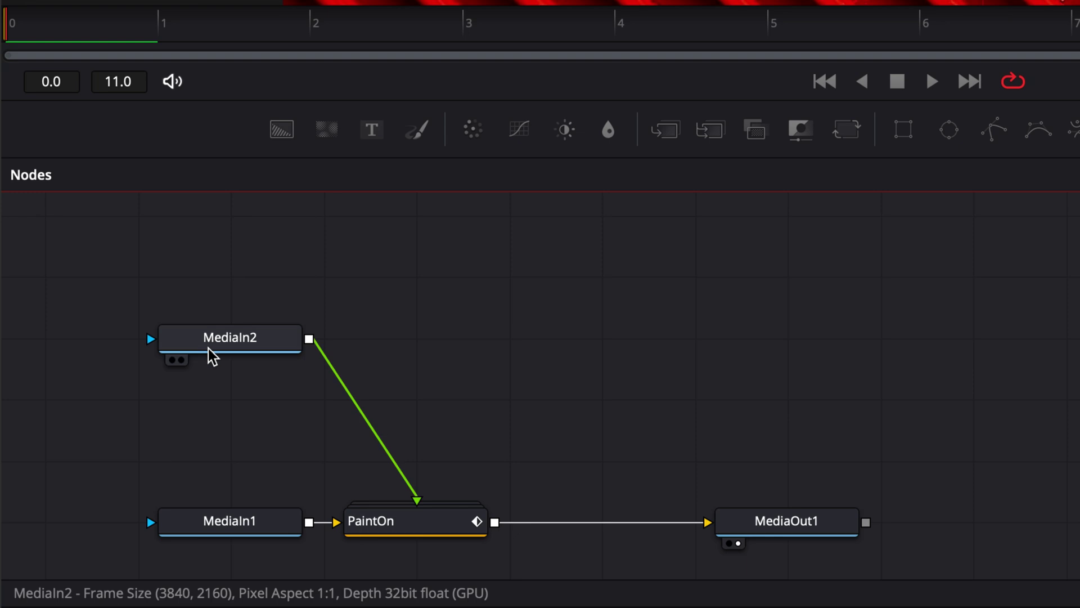
# Swap MediaIn2 for a Background node at Alpha 0.0 and check the wipe around frame 5
pyautogui.moveTo(282, 132); pyautogui.dragTo(261, 339)
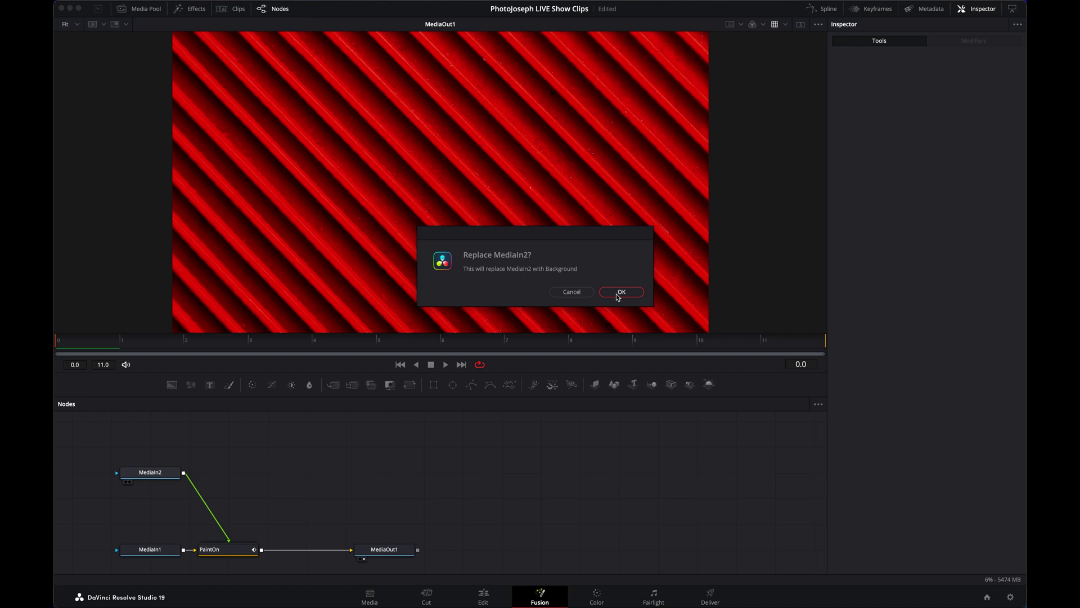
pyautogui.click(617, 294)
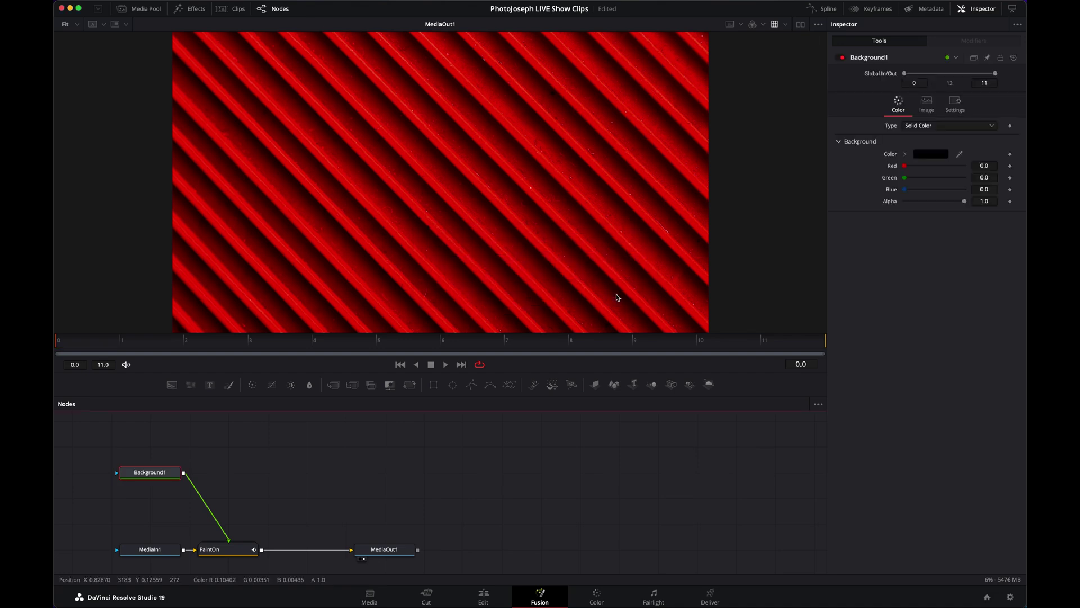
pyautogui.moveTo(960, 201); pyautogui.dragTo(868, 205)
pyautogui.click(419, 347)
pyautogui.moveTo(419, 347)
pyautogui.mouseDown()
pyautogui.moveTo(464, 351)
pyautogui.moveTo(398, 345)
pyautogui.mouseUp()
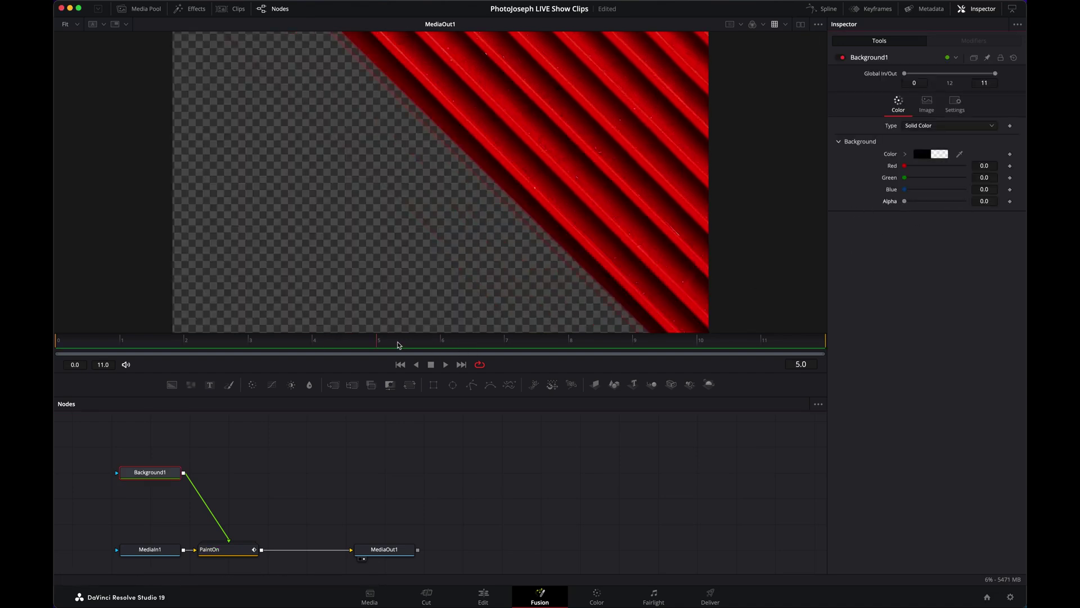
# Move the stripe clip up onto a new Video 2 track
pyautogui.click(487, 594)
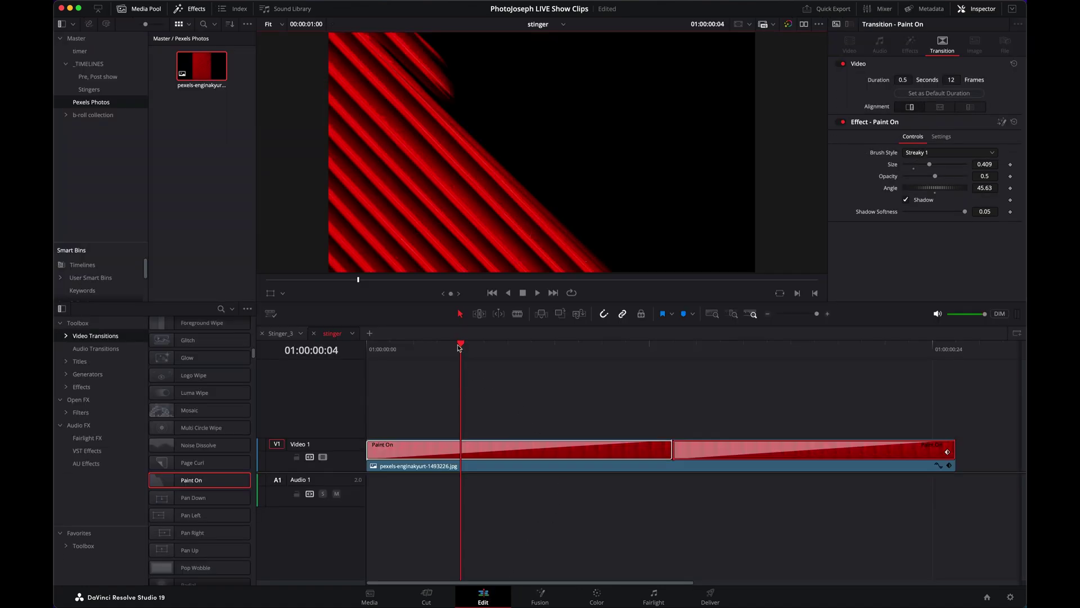
pyautogui.moveTo(459, 348); pyautogui.dragTo(484, 349)
pyautogui.moveTo(654, 470)
pyautogui.mouseDown()
pyautogui.moveTo(667, 465)
pyautogui.moveTo(656, 446)
pyautogui.moveTo(627, 436)
pyautogui.mouseUp()
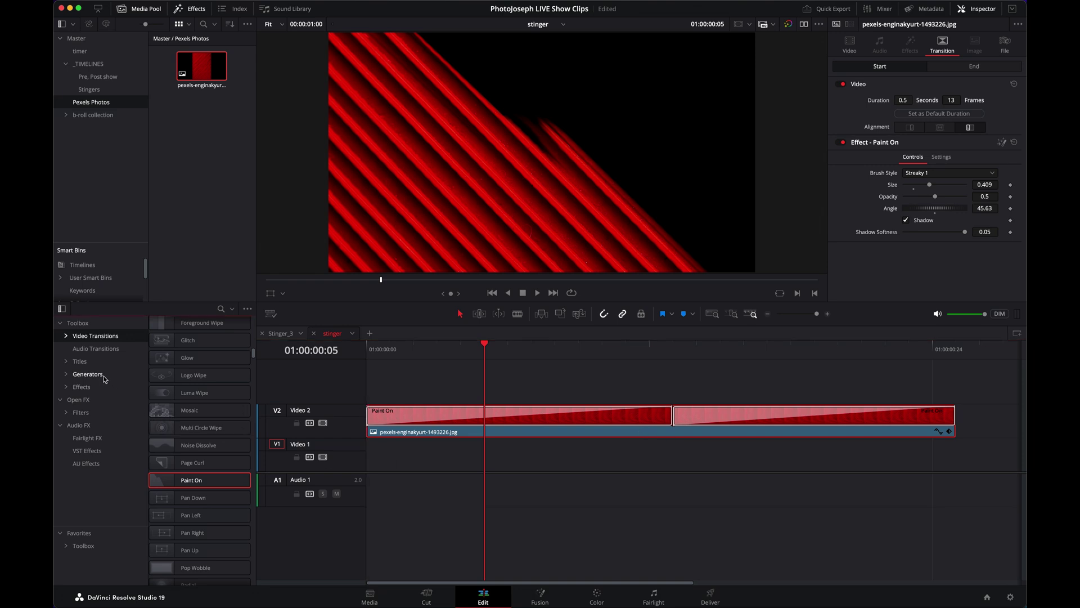
# Test the wipe over a Four Color Gradient on Video 1, then undo it, leaving Video 1 empty
pyautogui.click(86, 374)
pyautogui.scroll(10, 186, 415)
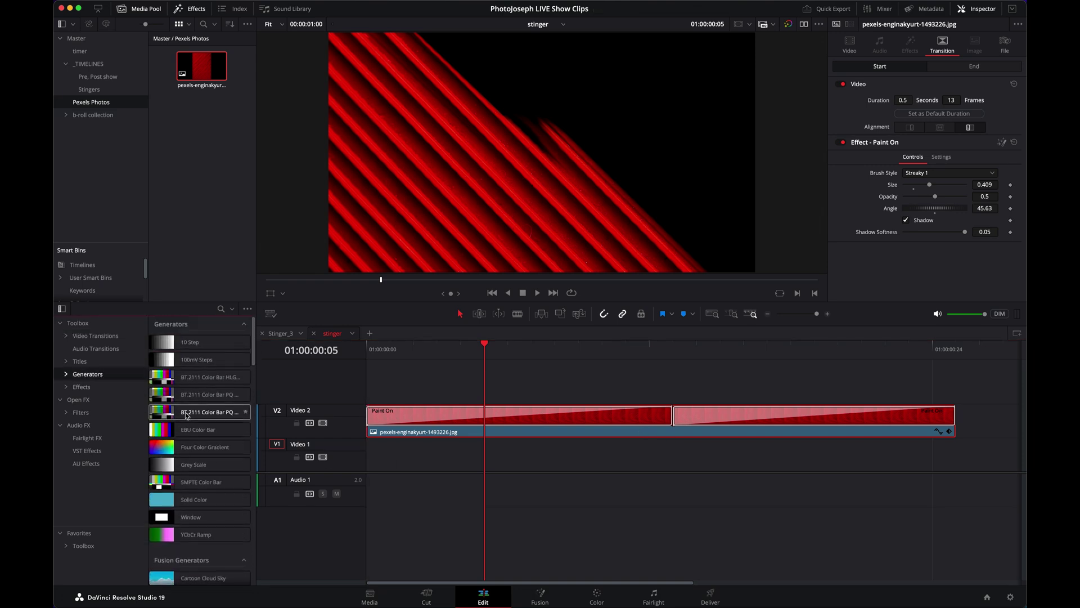
pyautogui.moveTo(183, 448); pyautogui.dragTo(368, 465)
pyautogui.moveTo(408, 354)
pyautogui.mouseDown()
pyautogui.moveTo(393, 354)
pyautogui.moveTo(501, 361)
pyautogui.mouseUp()
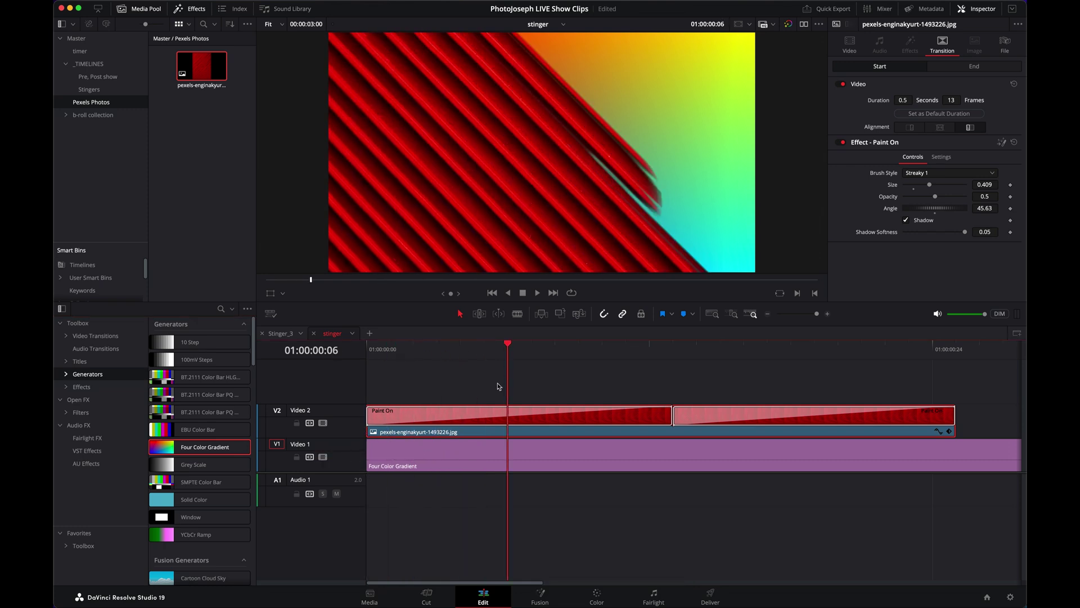
pyautogui.press('super+z')
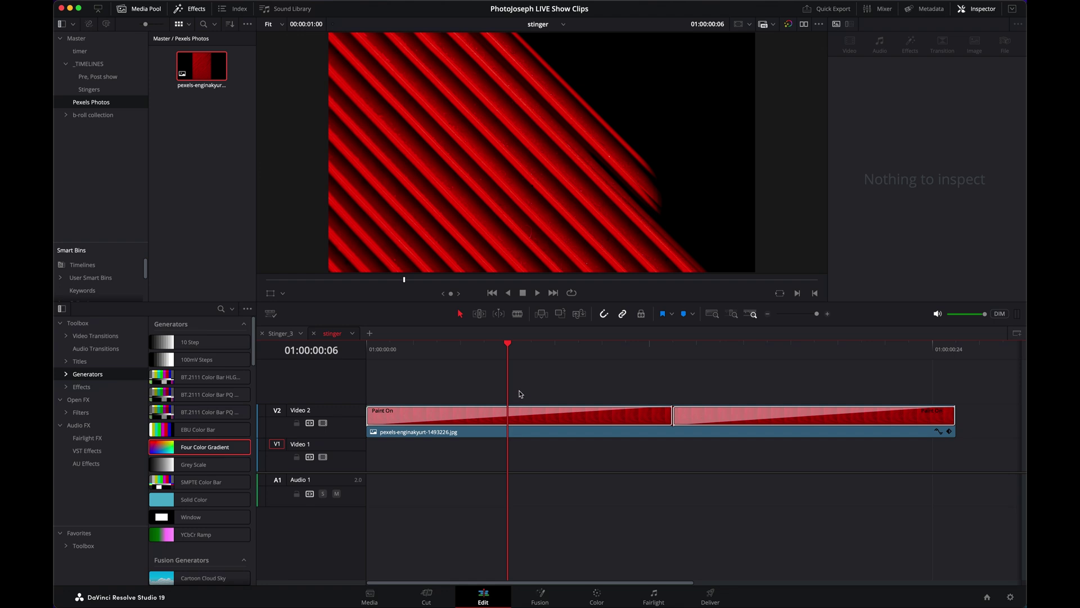
pyautogui.moveTo(505, 356); pyautogui.dragTo(712, 357)
# Name the export %Timeline Name and append 'stinger' to the Desktop output location
pyautogui.click(708, 592)
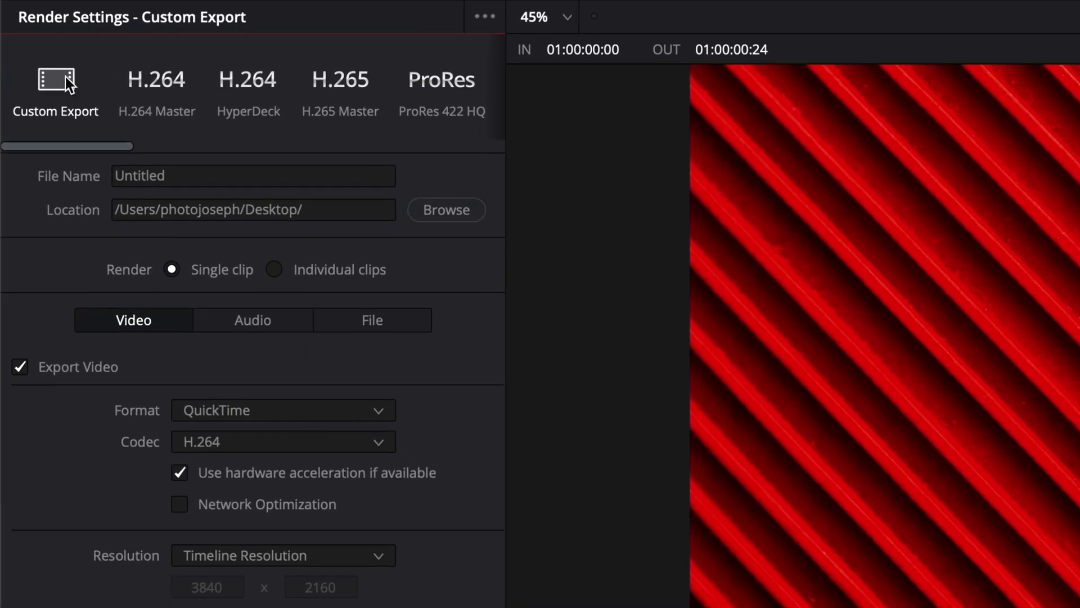
pyautogui.click(183, 176)
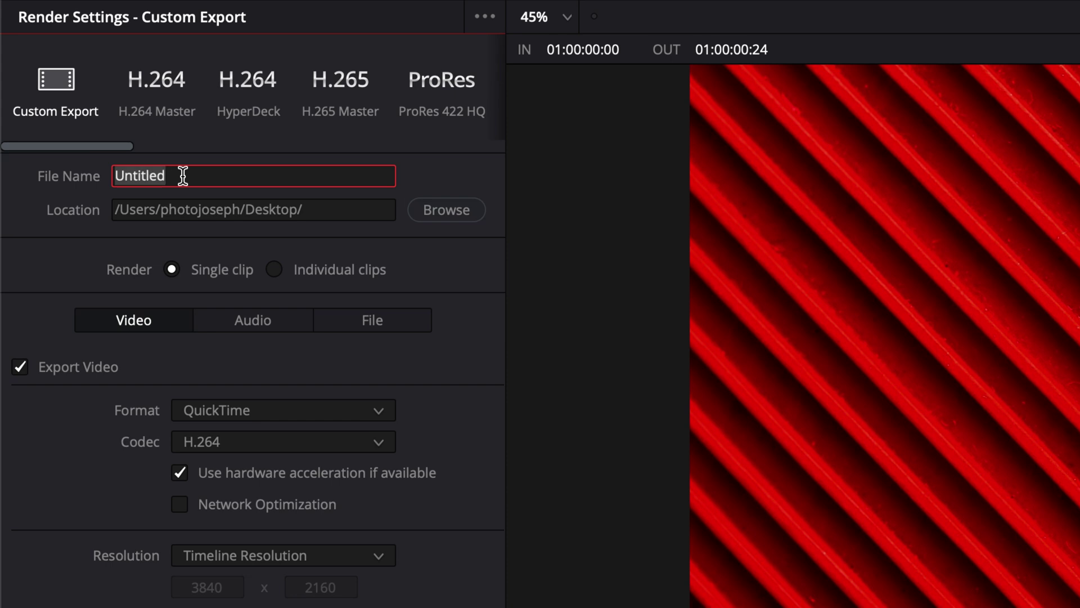
pyautogui.write('%')
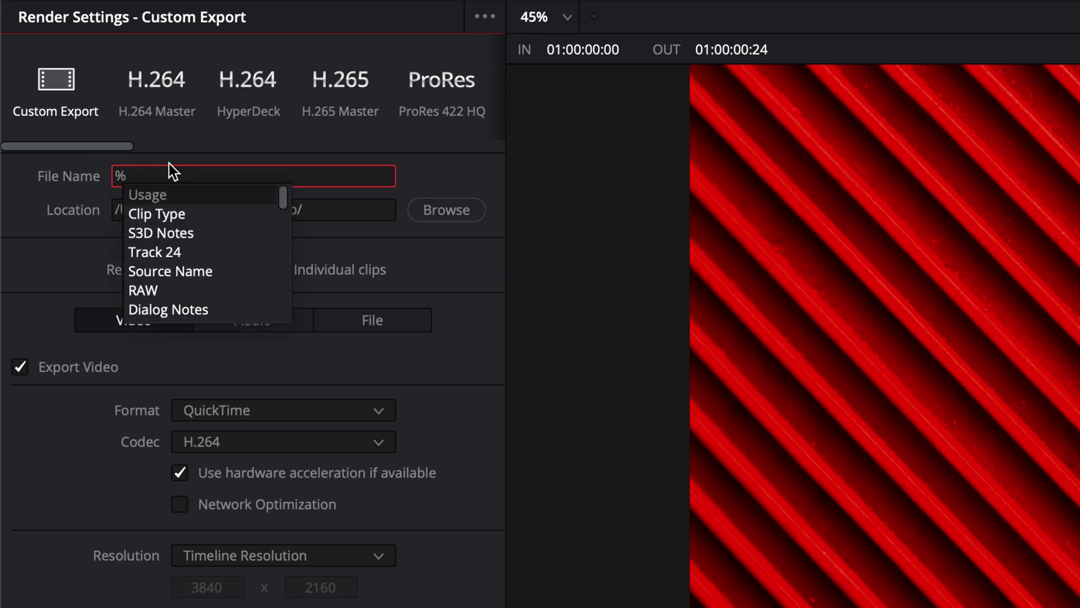
pyautogui.write('timeline')
pyautogui.press('Down')
pyautogui.press('Down')
pyautogui.press('Return')
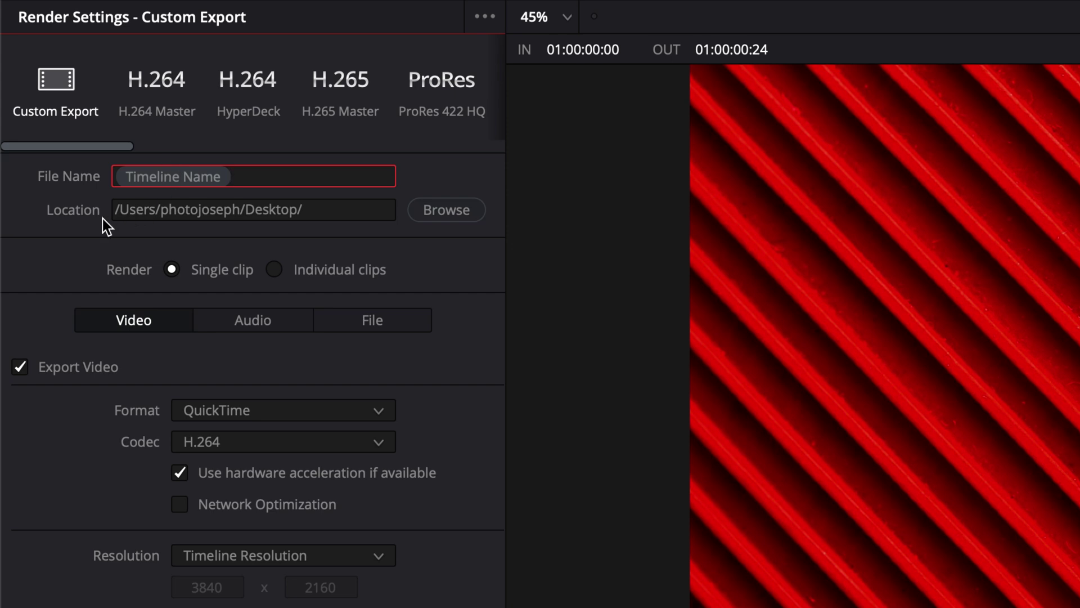
pyautogui.click(332, 210)
pyautogui.write('stinger')
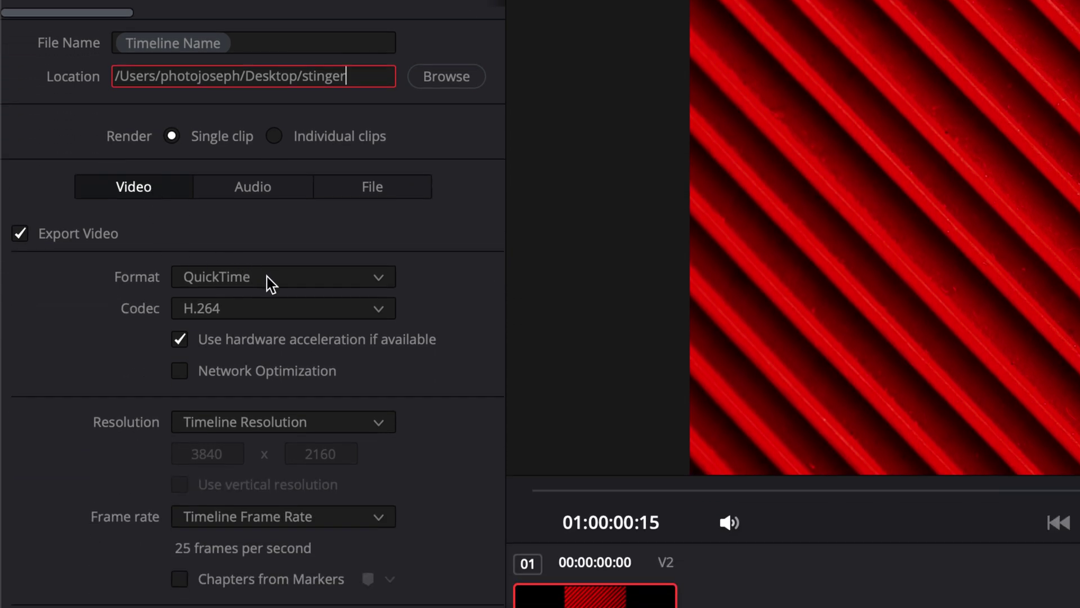
# Set format to PNG, RGB 8 bits with Export Alpha, and queue it as Job 13
pyautogui.click(268, 278)
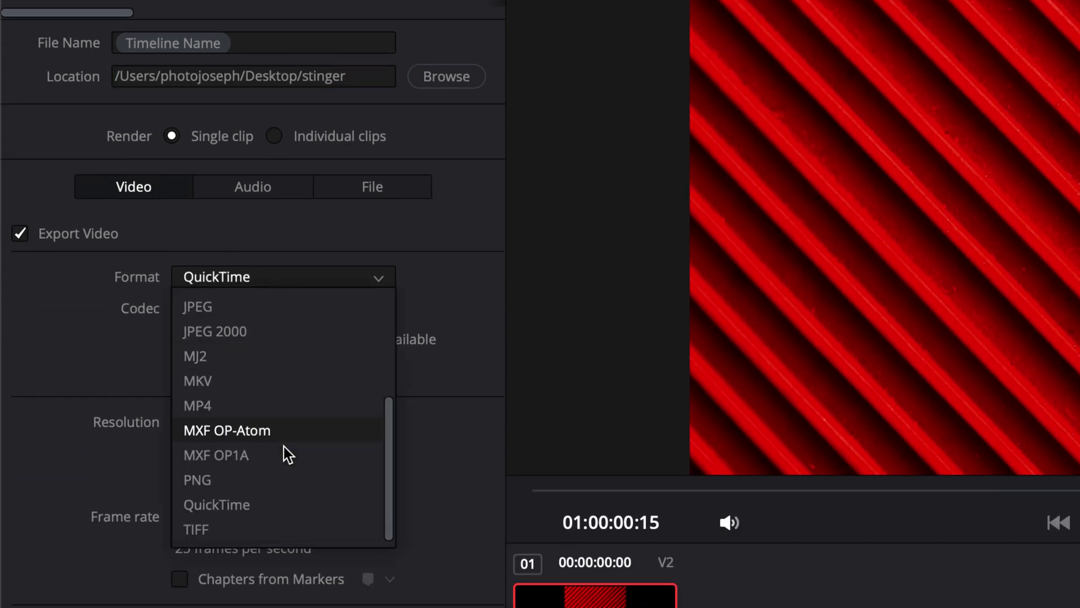
pyautogui.click(277, 480)
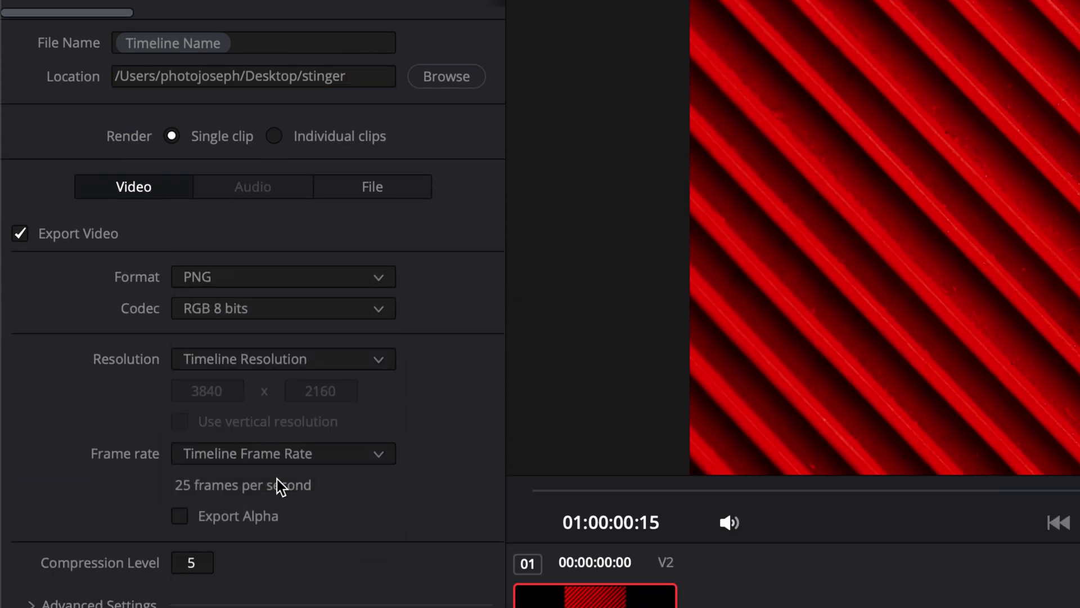
pyautogui.click(301, 309)
pyautogui.click(296, 338)
pyautogui.click(181, 516)
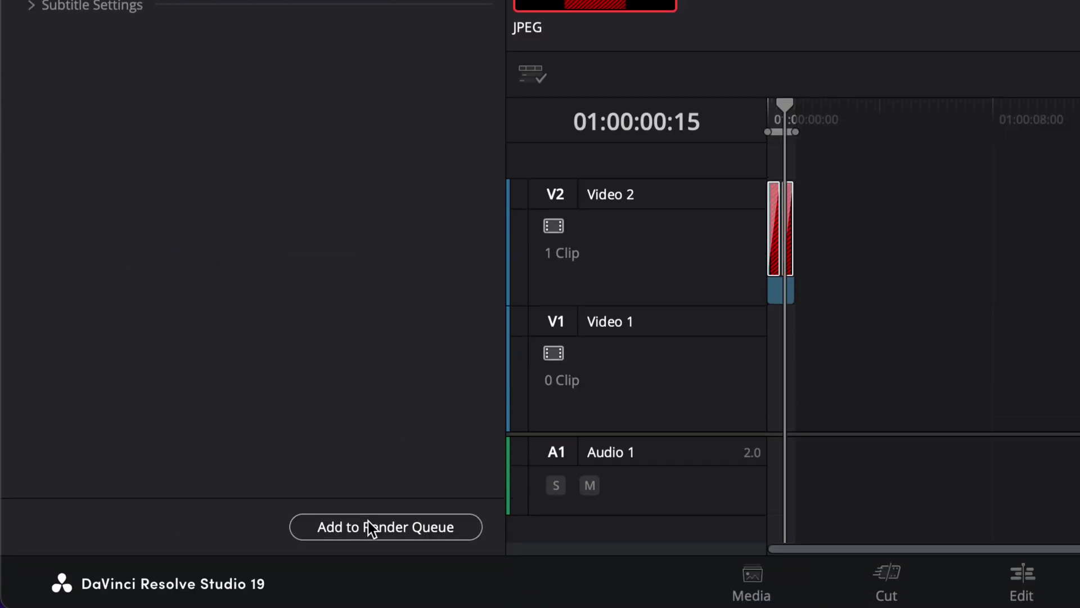
pyautogui.click(368, 521)
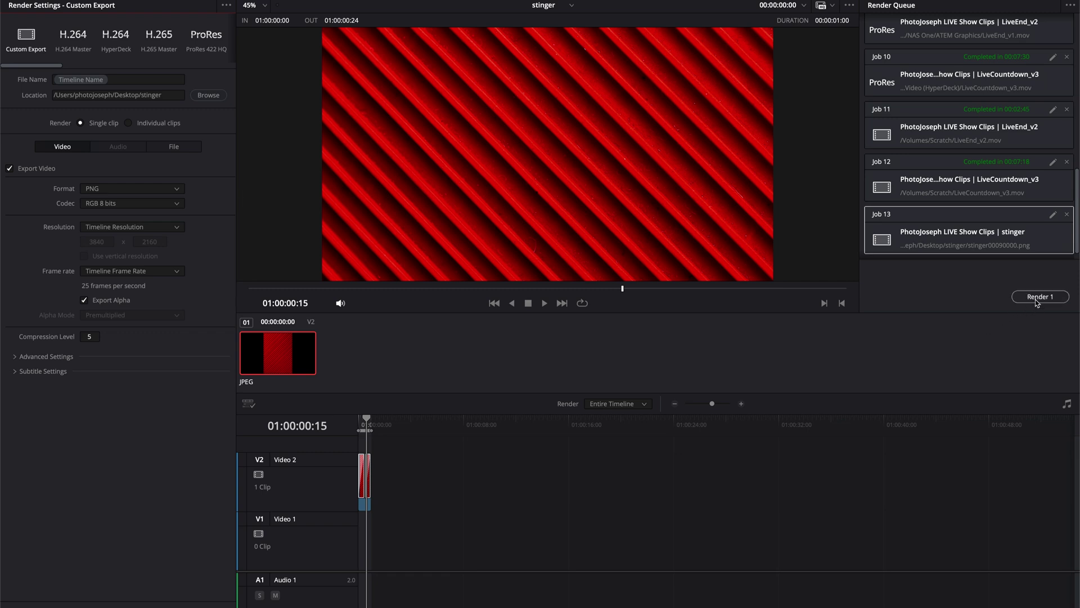
# Render the queued stinger job, then open the Desktop stinger folder to view its PNG frames
pyautogui.click(1036, 300)
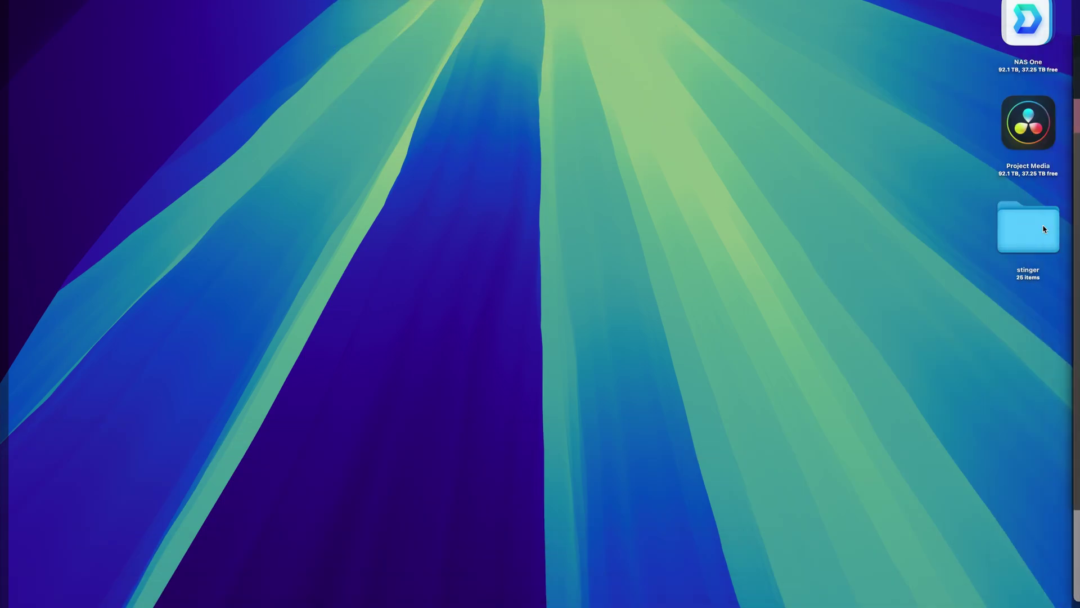
pyautogui.doubleClick(1044, 229)
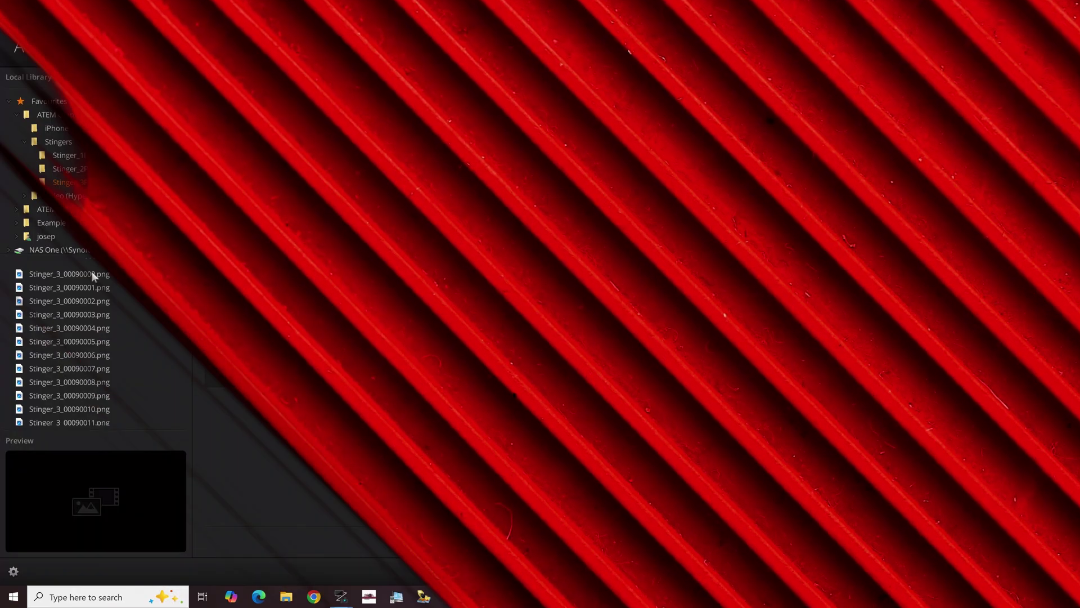
# Load Stinger_3_00090000, 00090001 and 00090002.png into stills slots 1, 2 and 3
pyautogui.moveTo(94, 276); pyautogui.dragTo(231, 183)
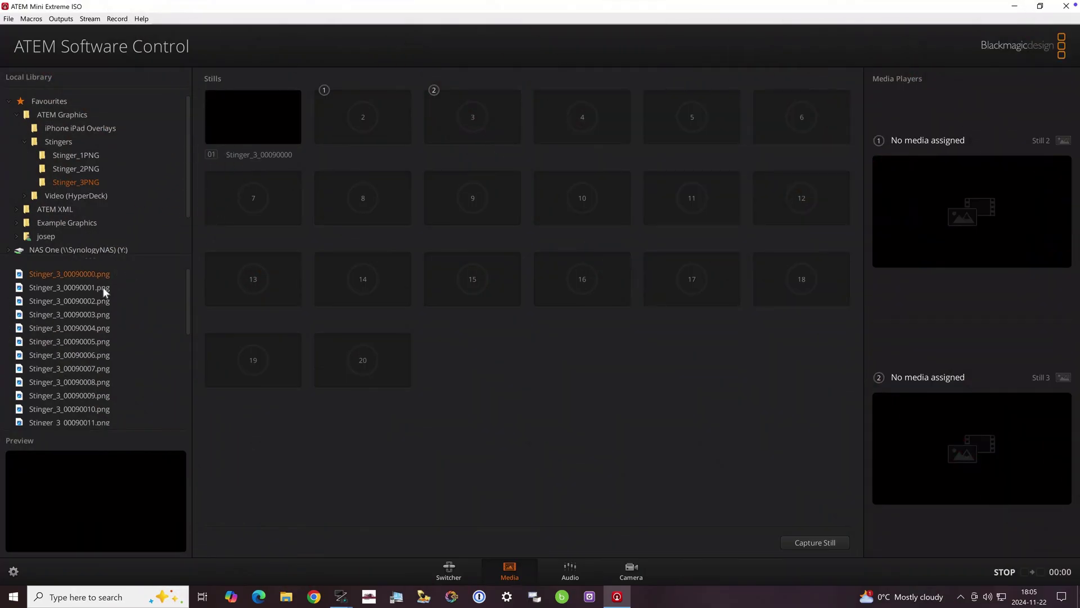
pyautogui.moveTo(113, 284); pyautogui.dragTo(345, 145)
pyautogui.moveTo(102, 302); pyautogui.dragTo(453, 138)
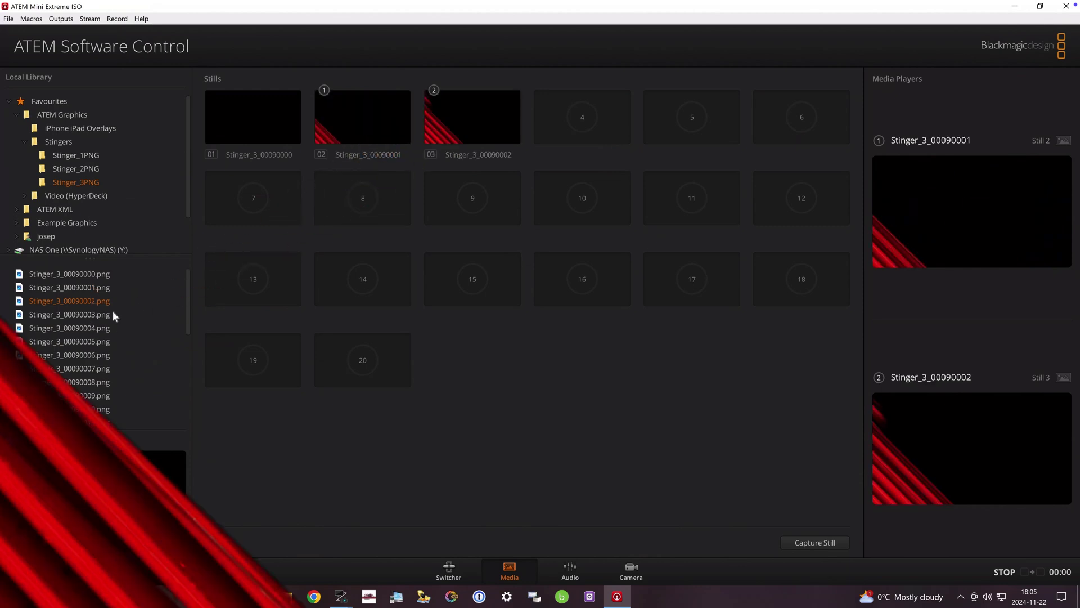